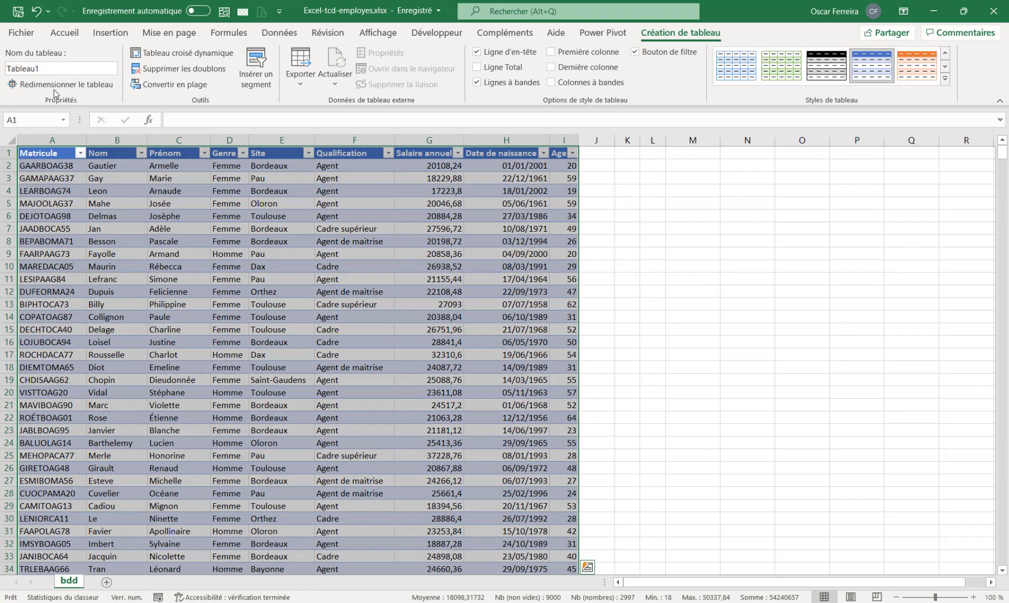
Step: Rename the employee data table as tab_employes
{"action": "left_click", "coordinate": [48, 70]}
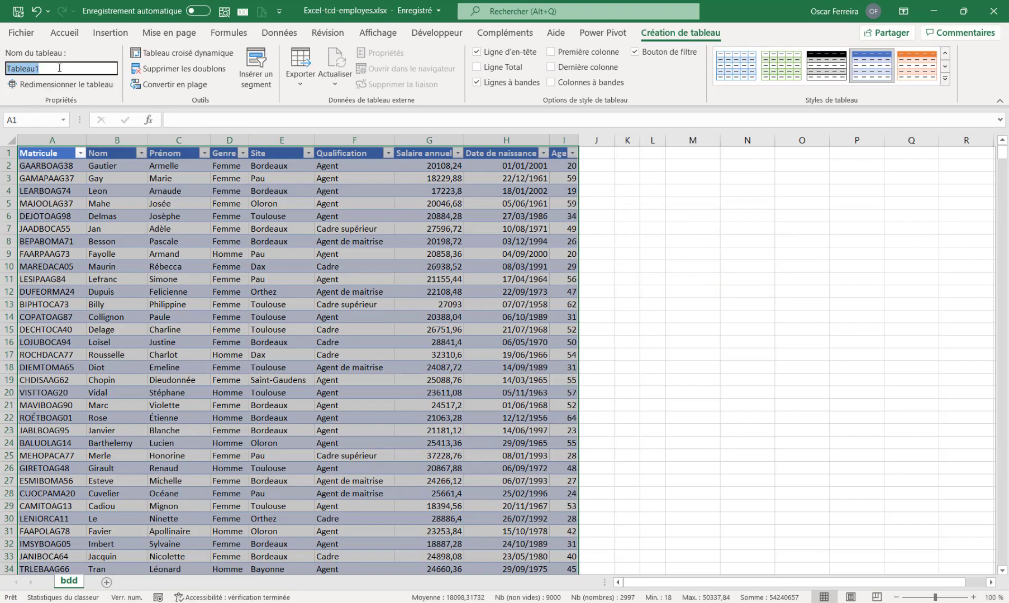
{"action": "type", "text": "tab_emplo"}
{"action": "key", "text": "Return"}
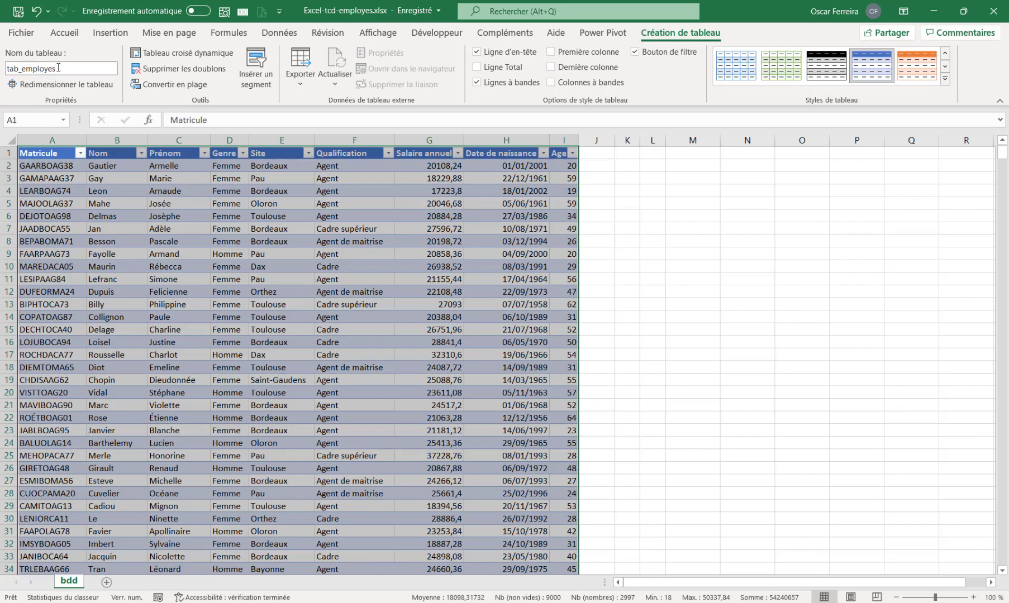
Step: Create a pivot table from the tab_employes table on a new worksheet
{"action": "left_click", "coordinate": [251, 264]}
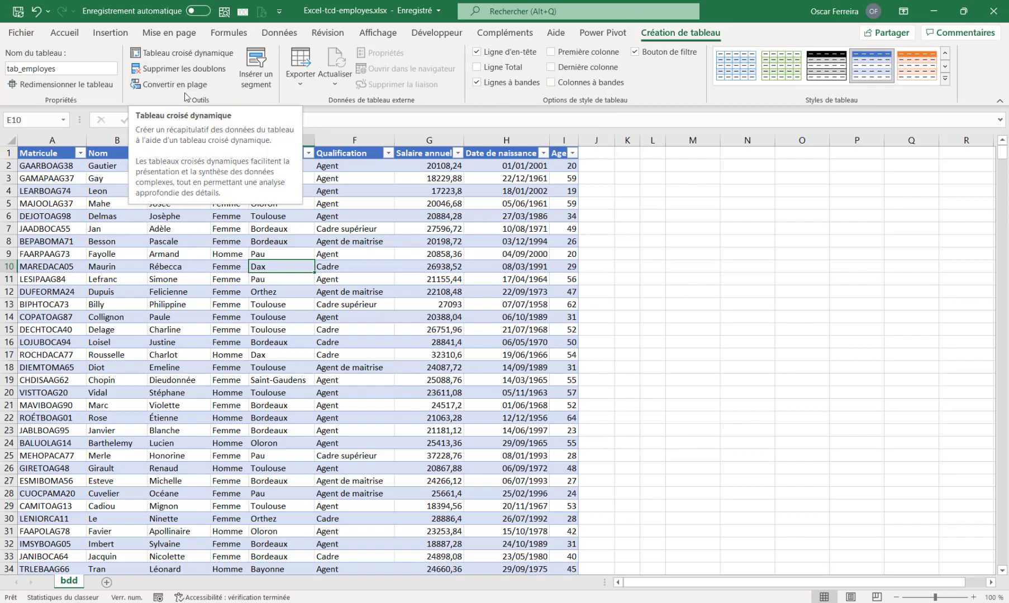
{"action": "left_click", "coordinate": [188, 58]}
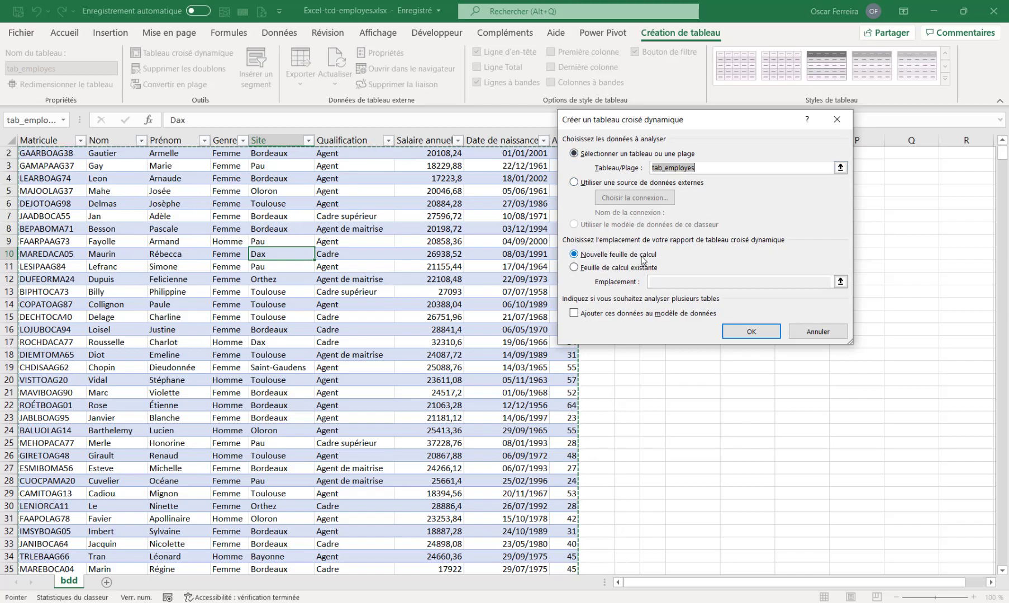
{"action": "left_click", "coordinate": [752, 332]}
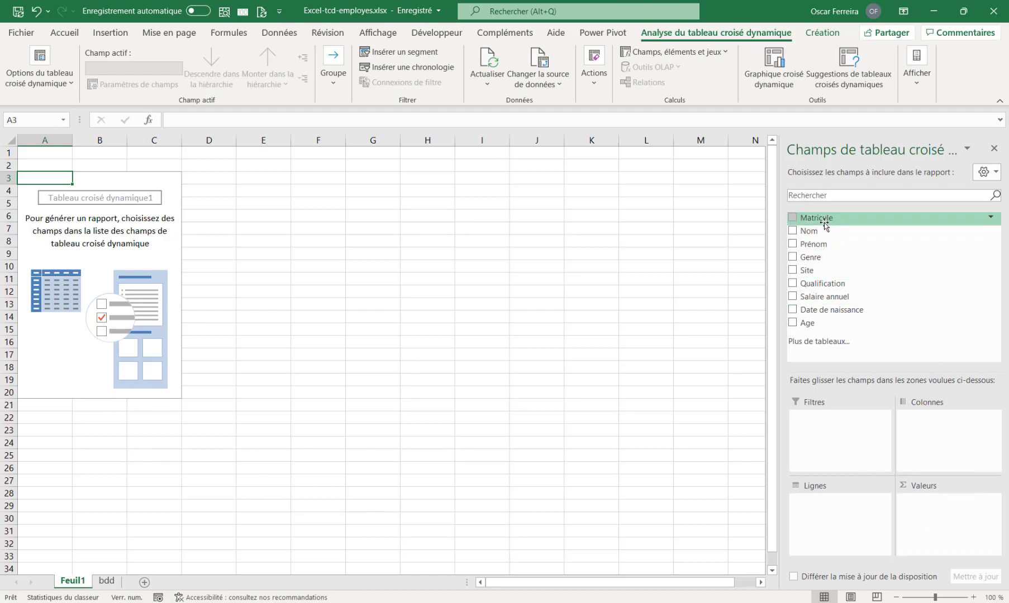
Step: Build the pivot table with Matricule as the counted value, Genre as columns and Age as rows
{"action": "left_click_drag", "start_coordinate": [824, 222], "coordinate": [939, 528]}
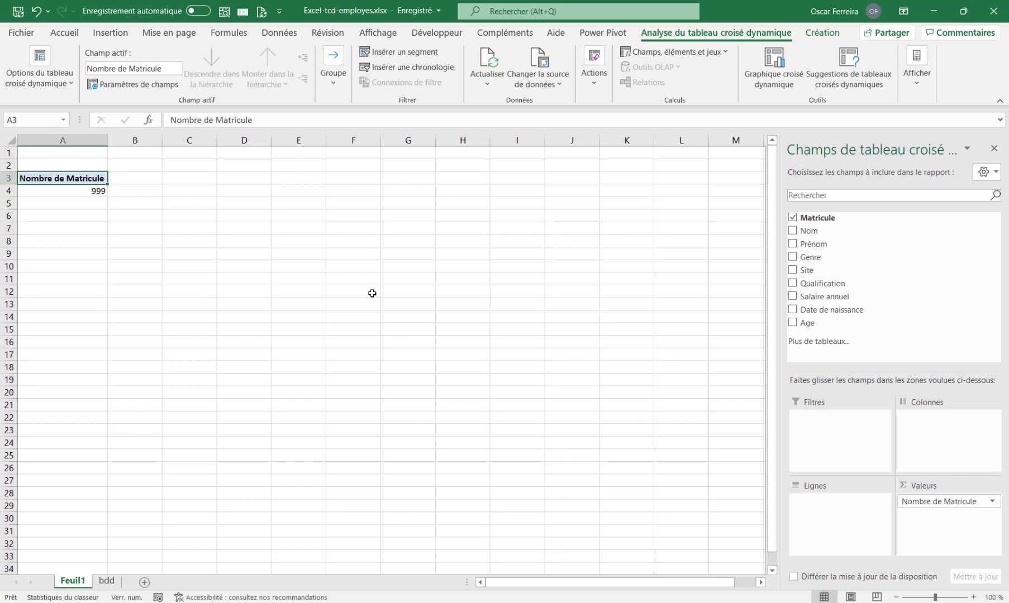
{"action": "left_click_drag", "start_coordinate": [810, 258], "coordinate": [950, 447]}
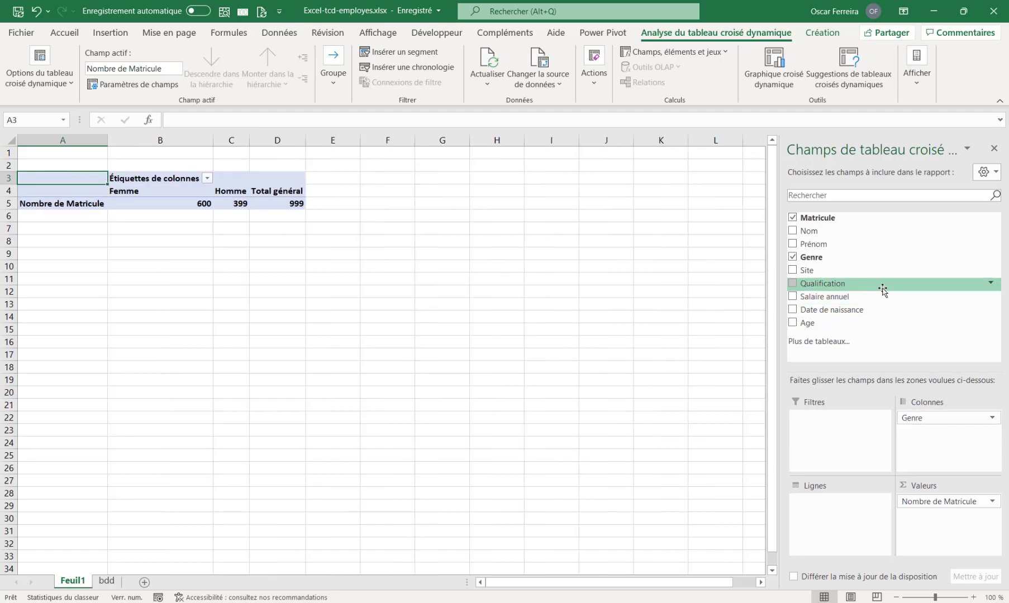
{"action": "left_click_drag", "start_coordinate": [847, 270], "coordinate": [823, 517]}
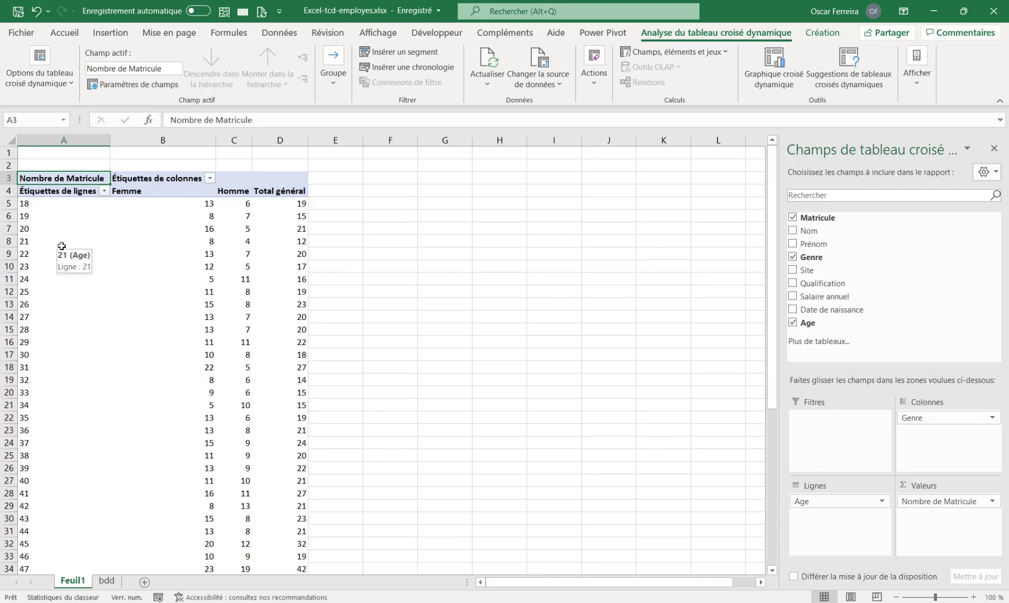
Step: Group the pivot table's ages from 20 to 65 in intervals of 5
{"action": "left_click", "coordinate": [35, 254]}
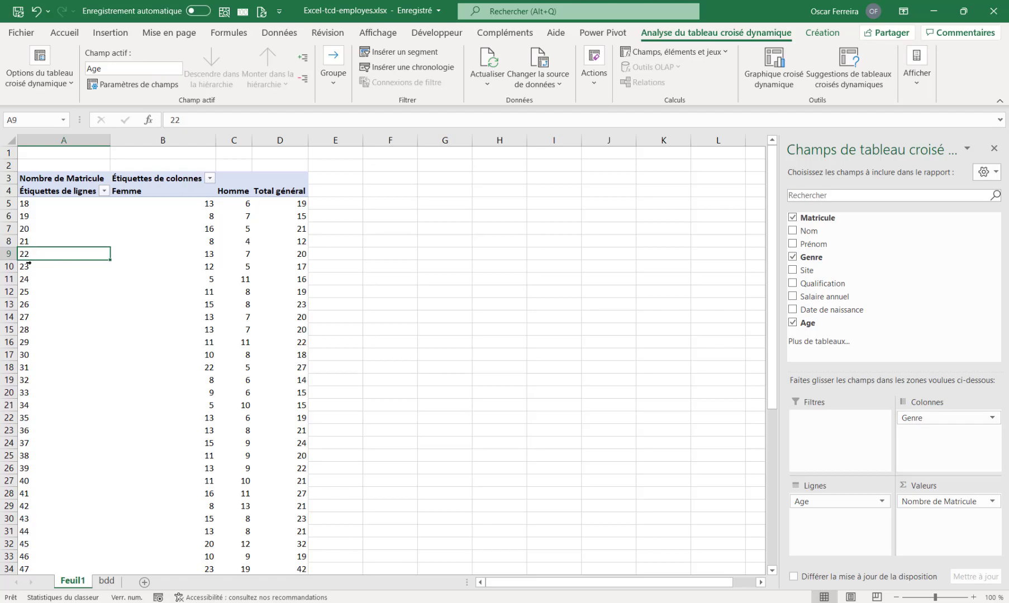
{"action": "right_click", "coordinate": [47, 256]}
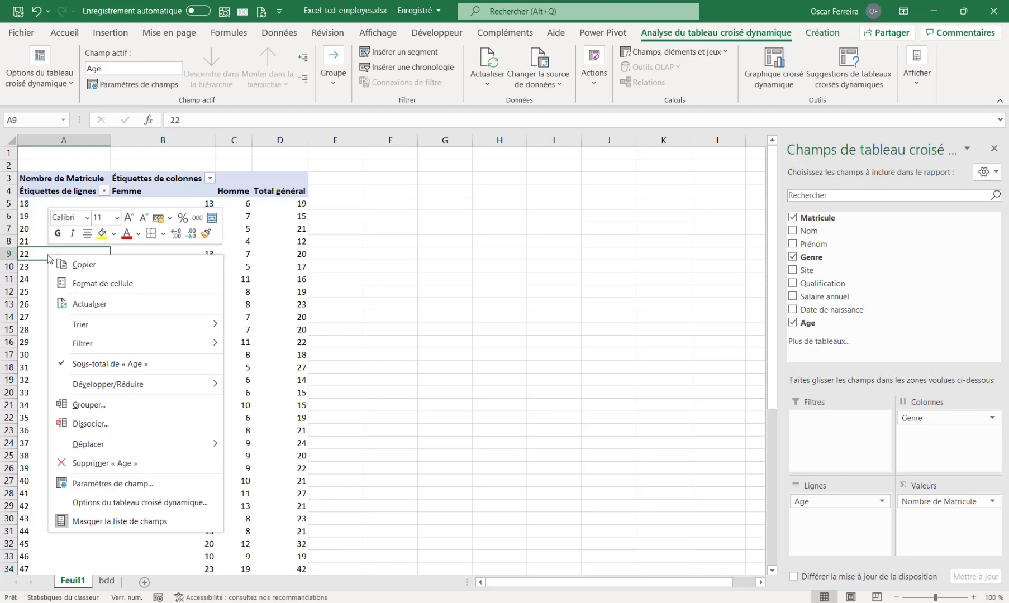
{"action": "left_click", "coordinate": [93, 406]}
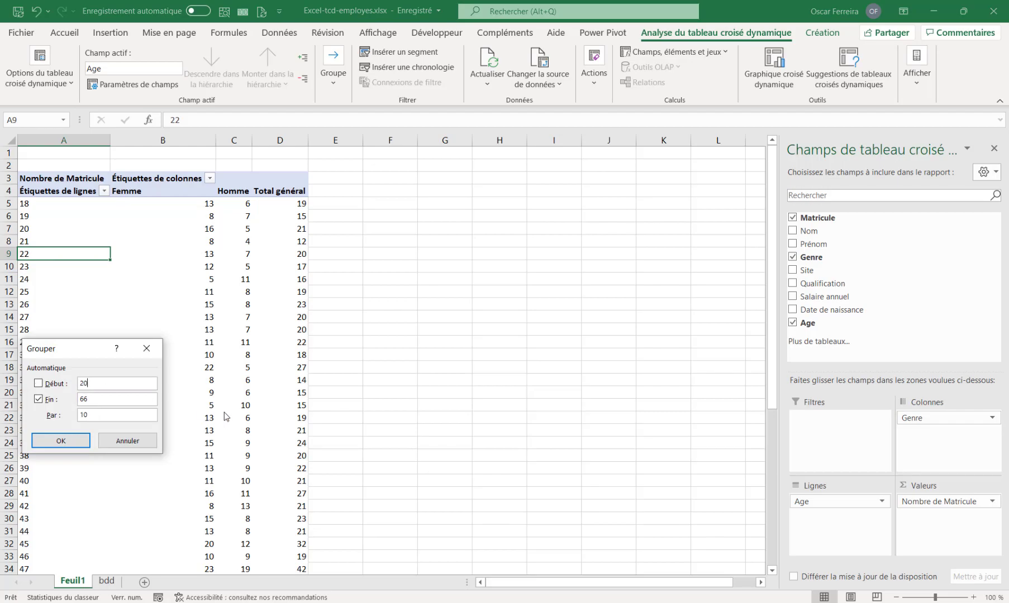
{"action": "key", "text": "Tab"}
{"action": "key", "text": "Tab"}
{"action": "type", "text": "5"}
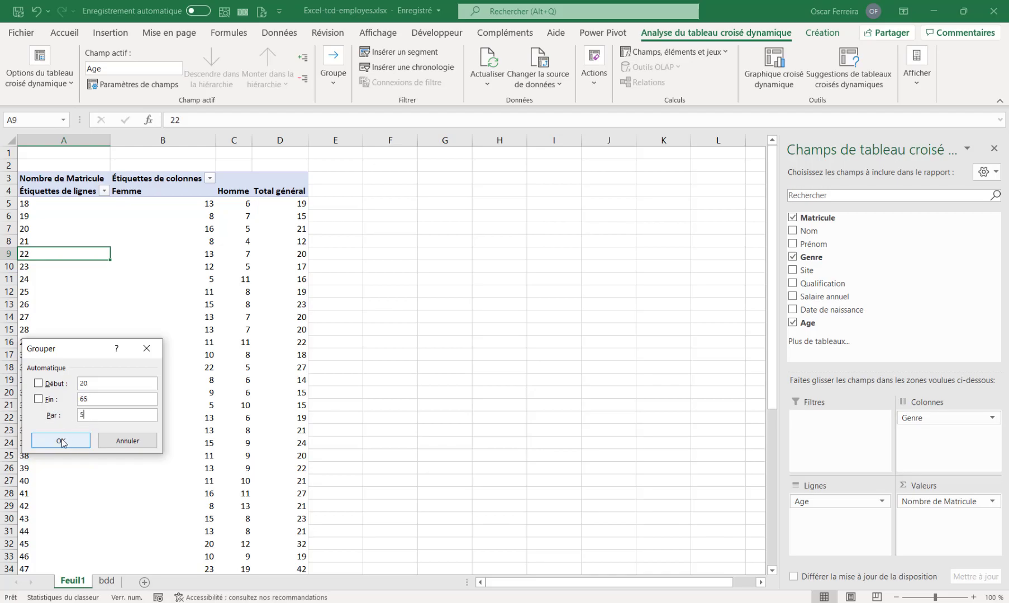
{"action": "left_click", "coordinate": [60, 440]}
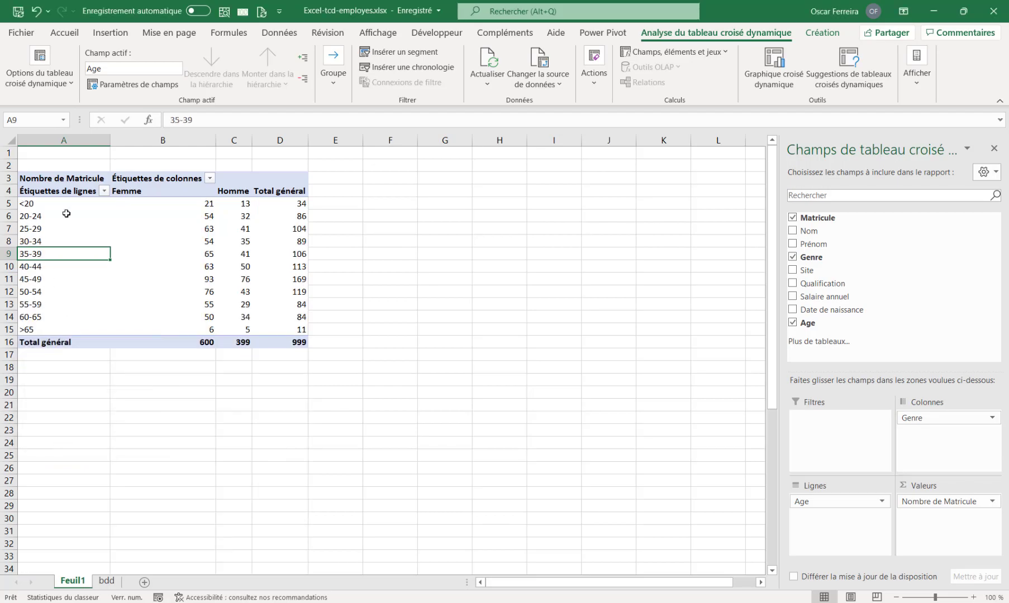
{"action": "left_click", "coordinate": [25, 203]}
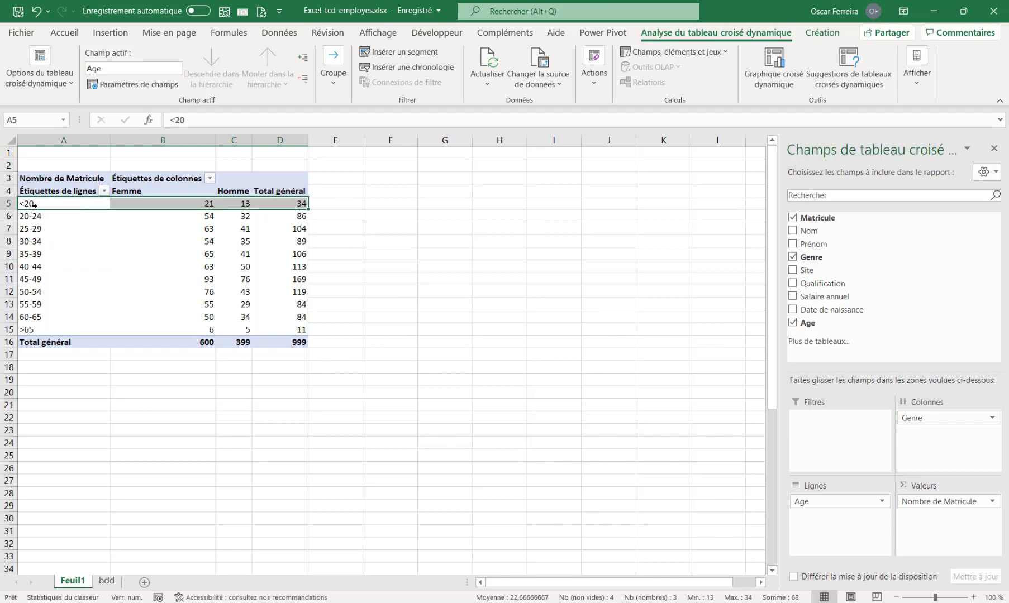
{"action": "left_click", "coordinate": [27, 330]}
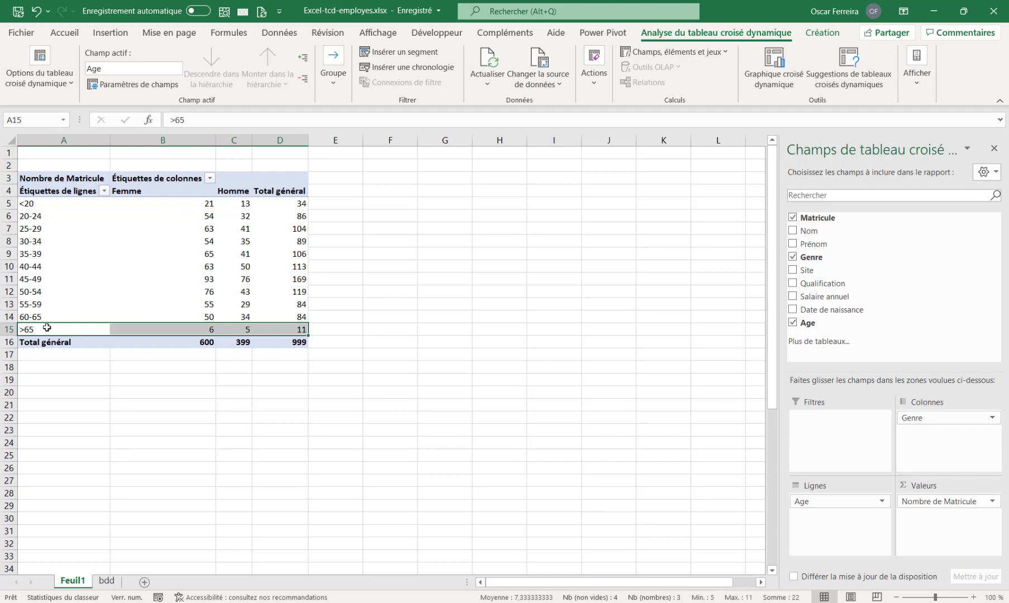
Step: Change the pivot table's report layout to tabular form
{"action": "left_click", "coordinate": [119, 238]}
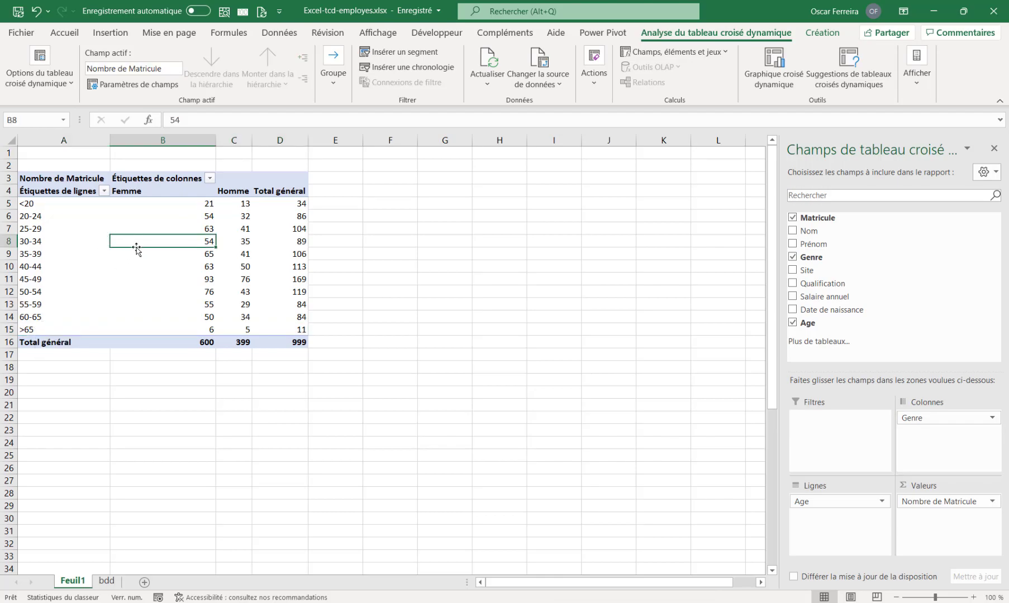
{"action": "mouse_move", "coordinate": [128, 252]}
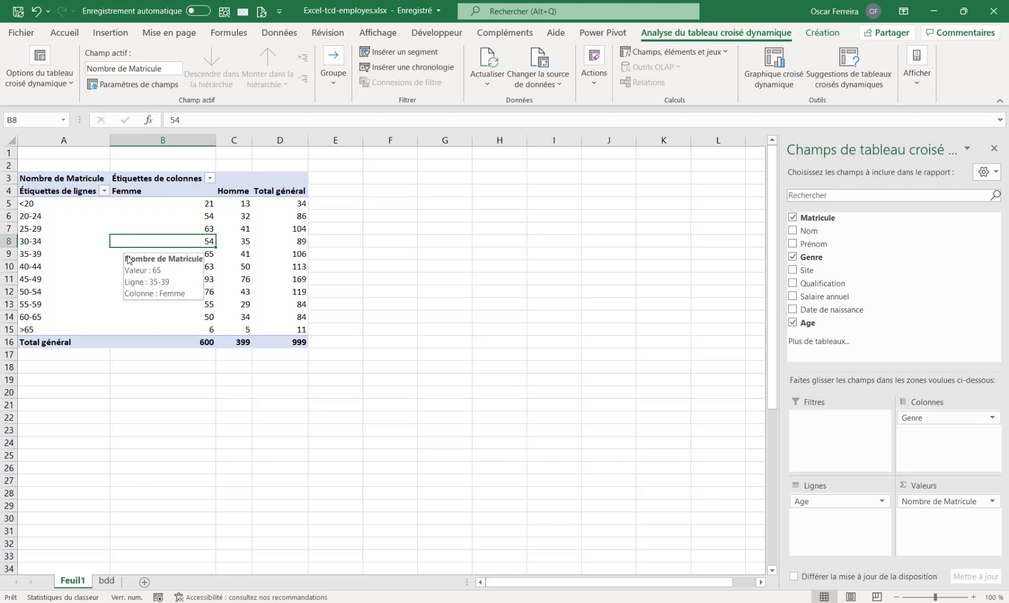
{"action": "left_click", "coordinate": [822, 33]}
{"action": "left_click", "coordinate": [120, 84]}
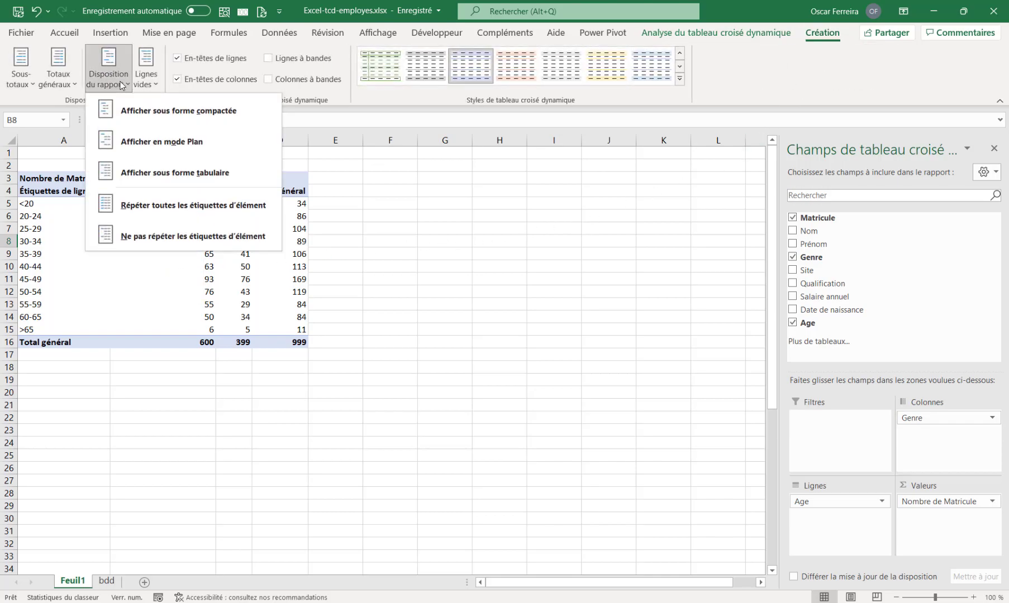
{"action": "left_click", "coordinate": [160, 175]}
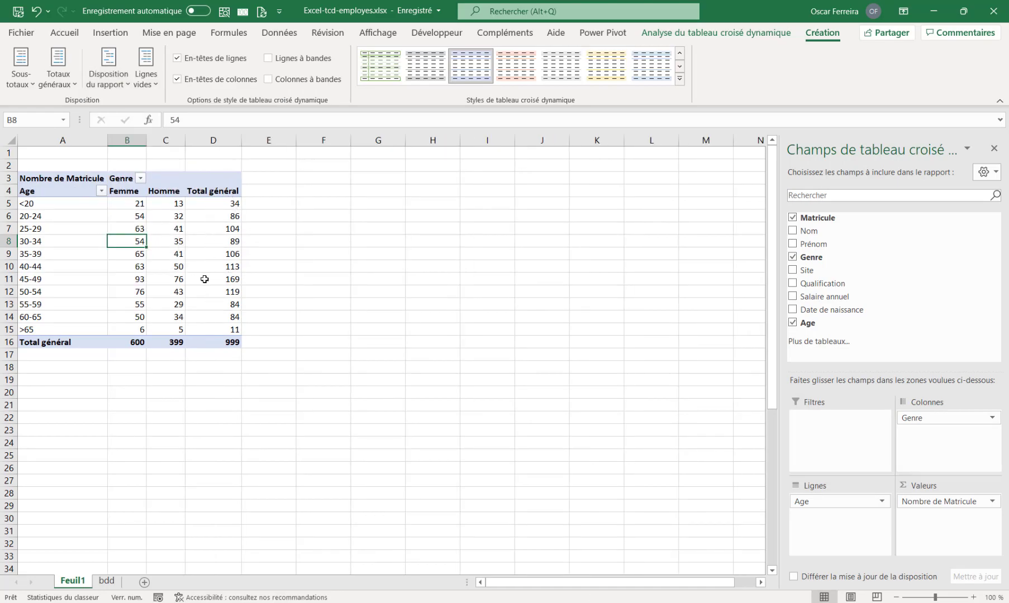
Step: Enable the pivot table's grand totals for columns only
{"action": "left_click", "coordinate": [71, 86]}
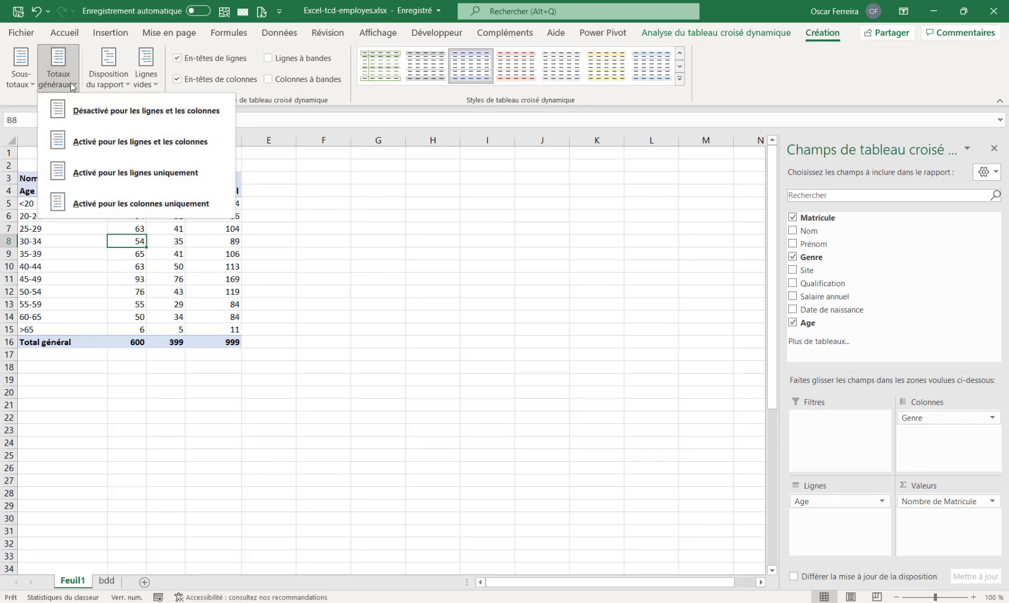
{"action": "left_click", "coordinate": [127, 205]}
{"action": "key", "text": "Up"}
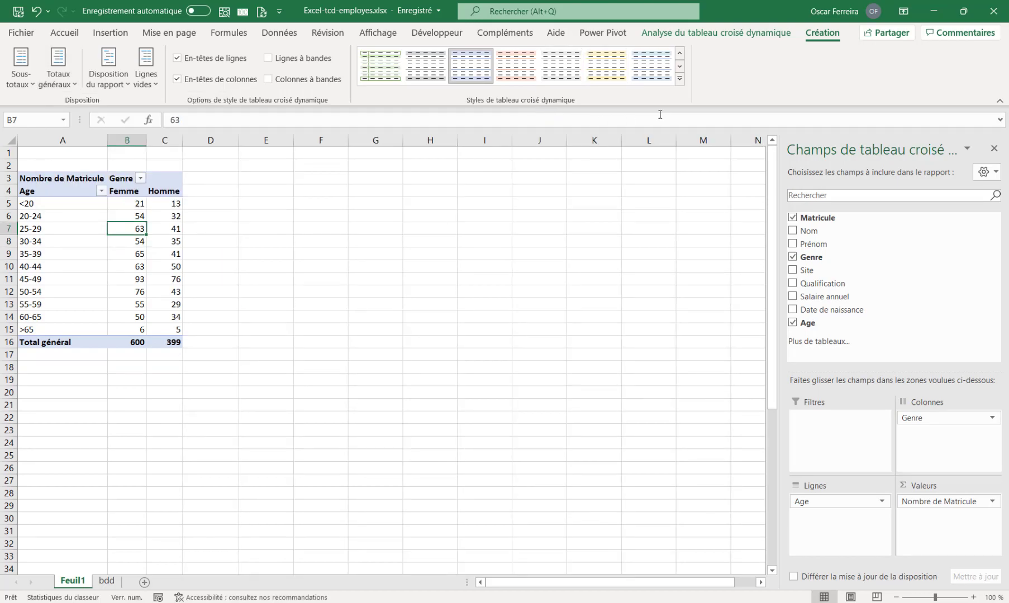
Step: Apply the blue medium style with a solid dark blue header to the pivot table and enable banded rows
{"action": "left_click", "coordinate": [679, 80]}
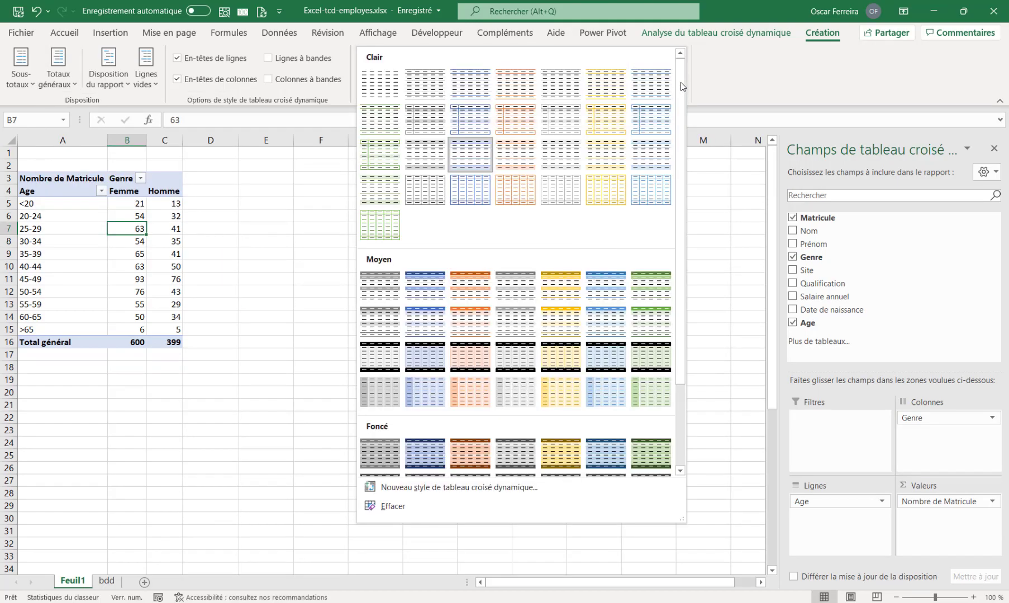
{"action": "left_click", "coordinate": [425, 289]}
{"action": "left_click", "coordinate": [287, 59]}
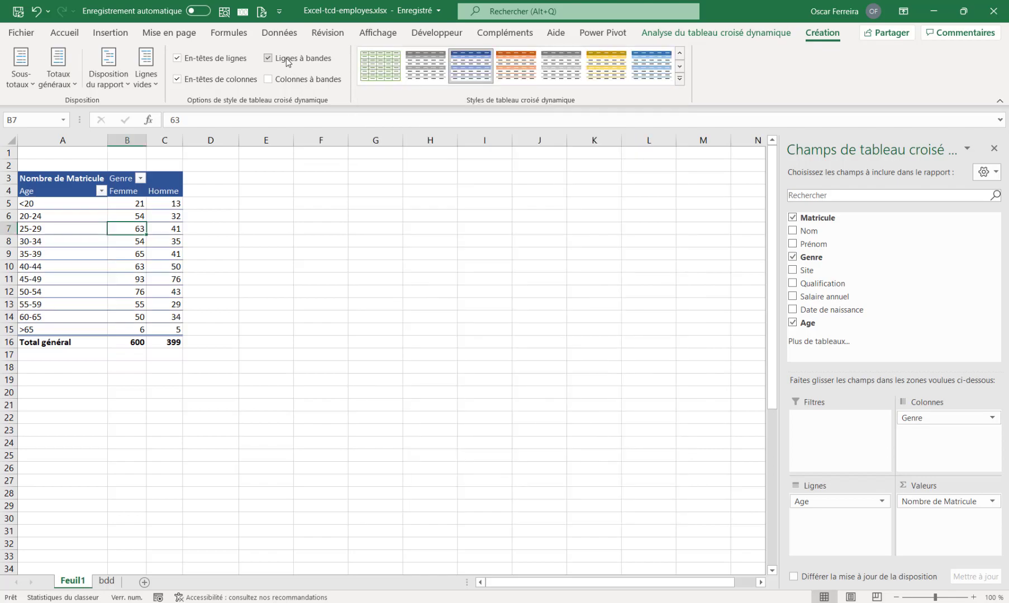
Step: Disable automatic column width adjustment on update in the pivot table's options
{"action": "left_click", "coordinate": [723, 35]}
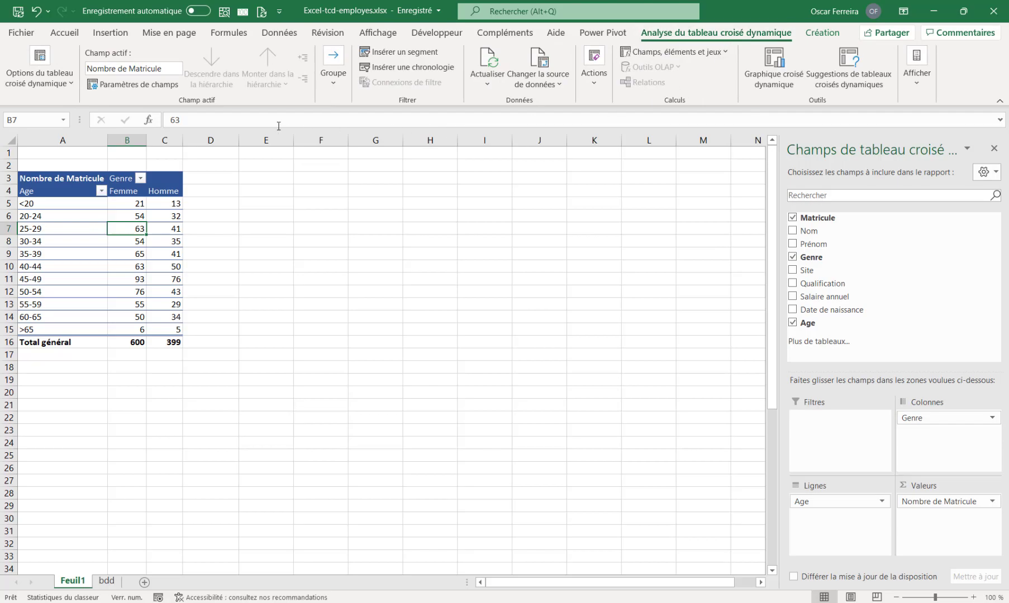
{"action": "left_click", "coordinate": [71, 84]}
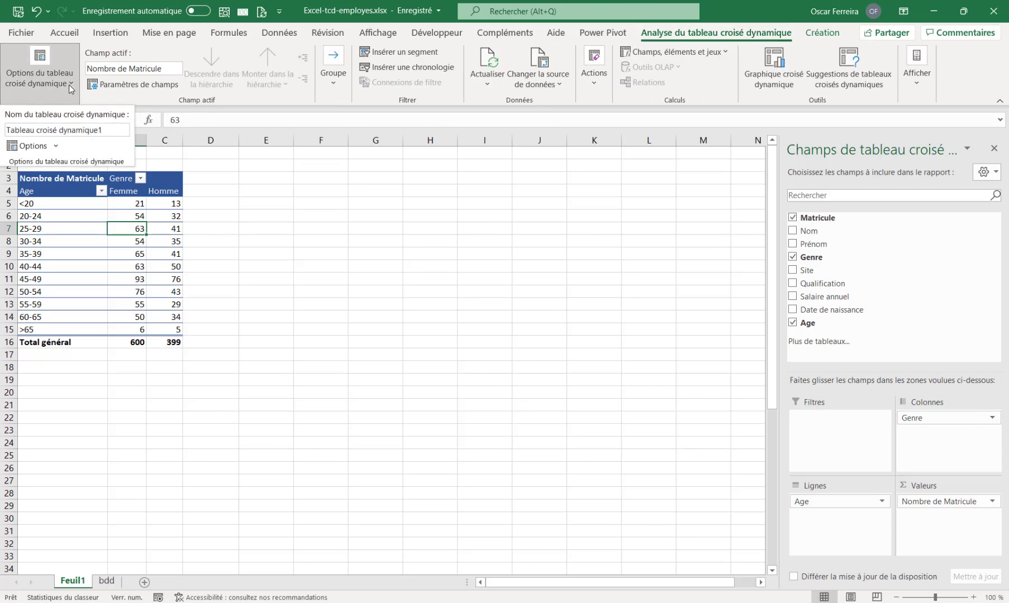
{"action": "left_click", "coordinate": [40, 147]}
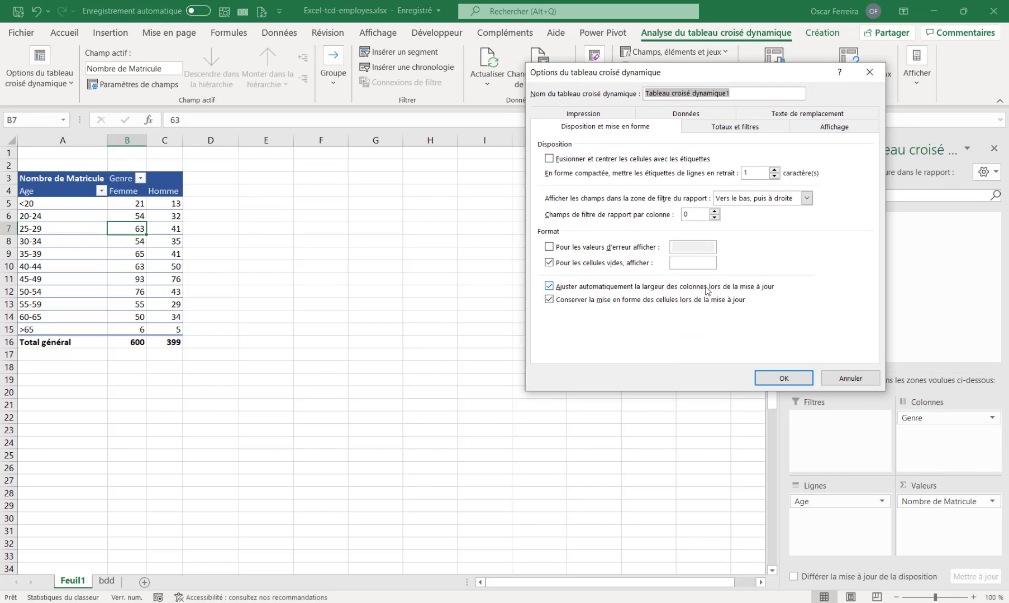
{"action": "left_click", "coordinate": [549, 286]}
{"action": "left_click", "coordinate": [549, 287]}
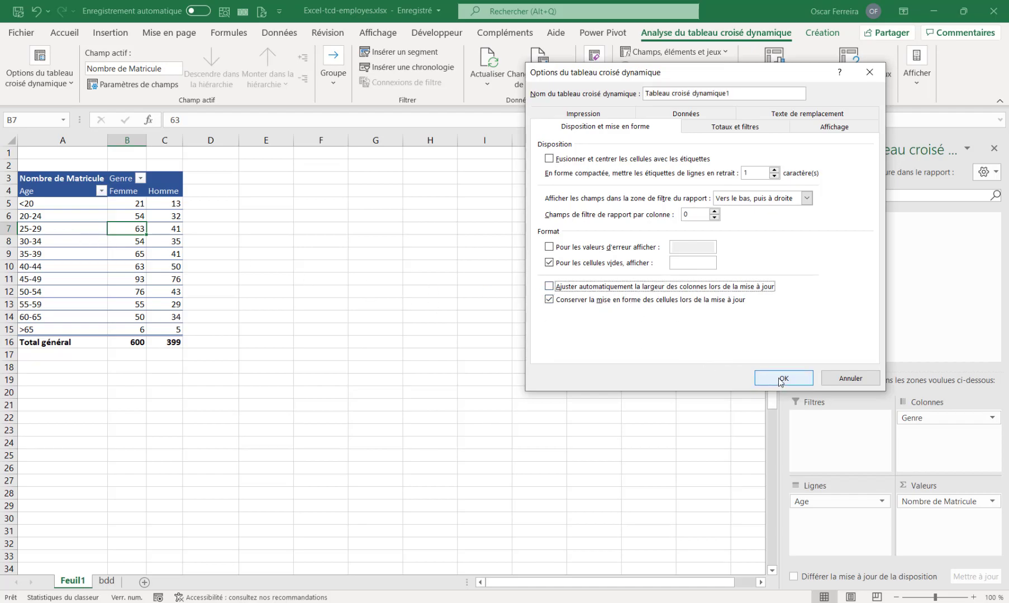
{"action": "left_click", "coordinate": [782, 379]}
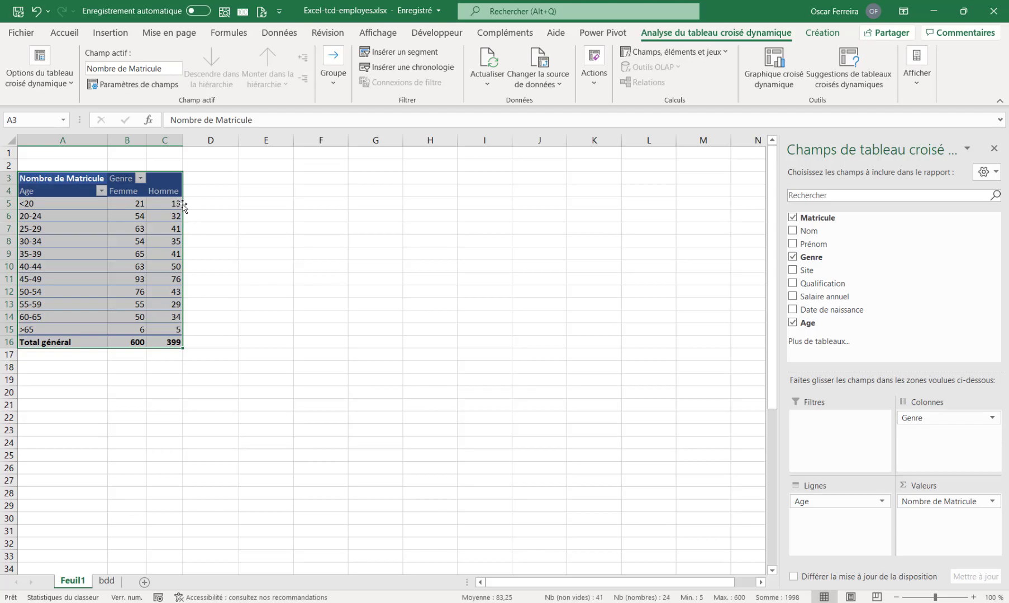
Step: Move the whole pivot table so it starts at cell B6, and widen column B to fit its labels
{"action": "left_click_drag", "start_coordinate": [184, 204], "coordinate": [188, 237]}
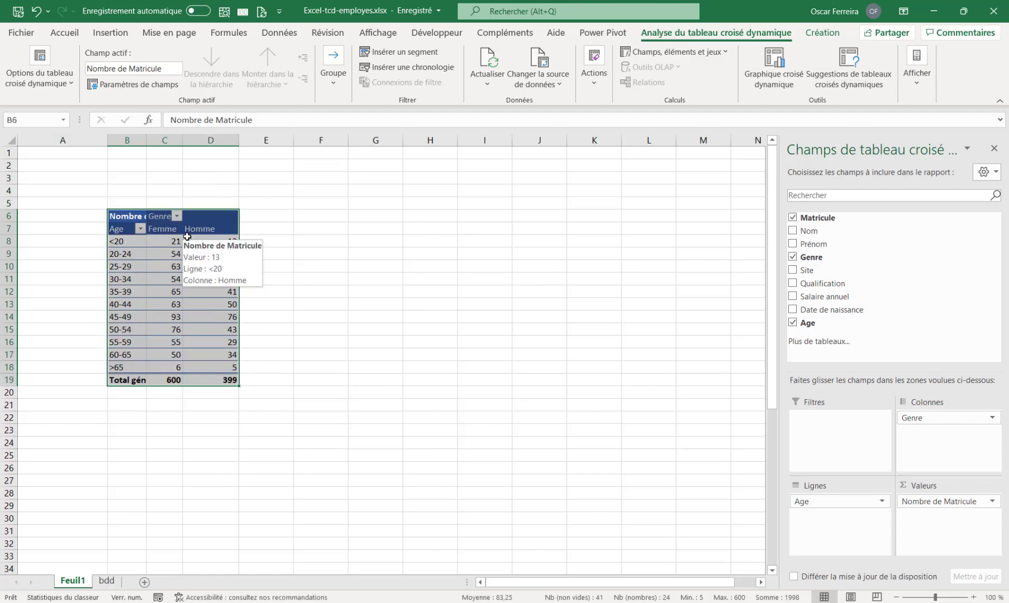
{"action": "left_click_drag", "start_coordinate": [147, 140], "coordinate": [195, 143]}
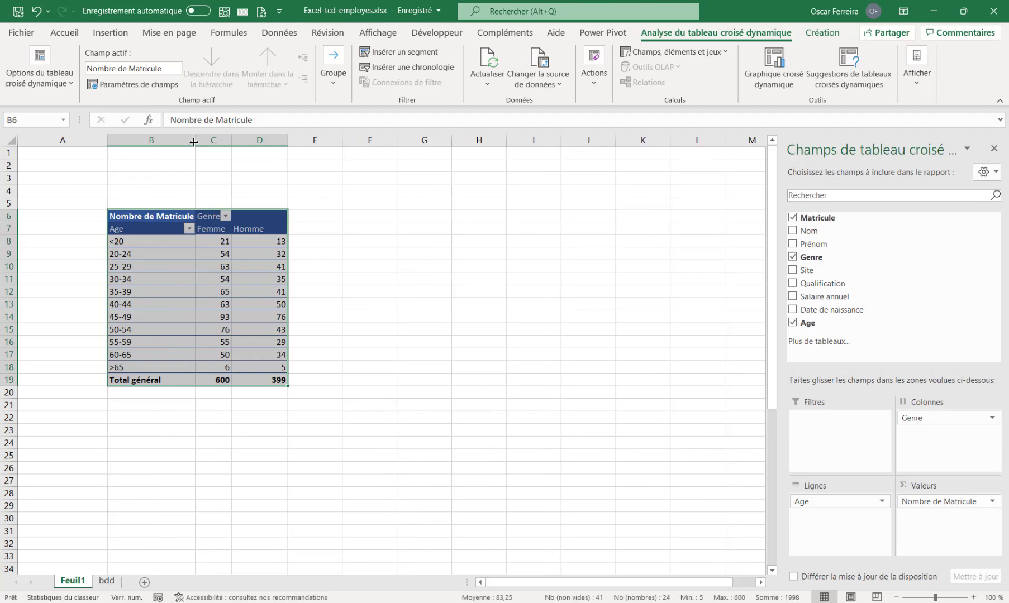
Step: Centre the pivot table's body cells B8:D19 both horizontally and vertically
{"action": "left_click", "coordinate": [70, 34]}
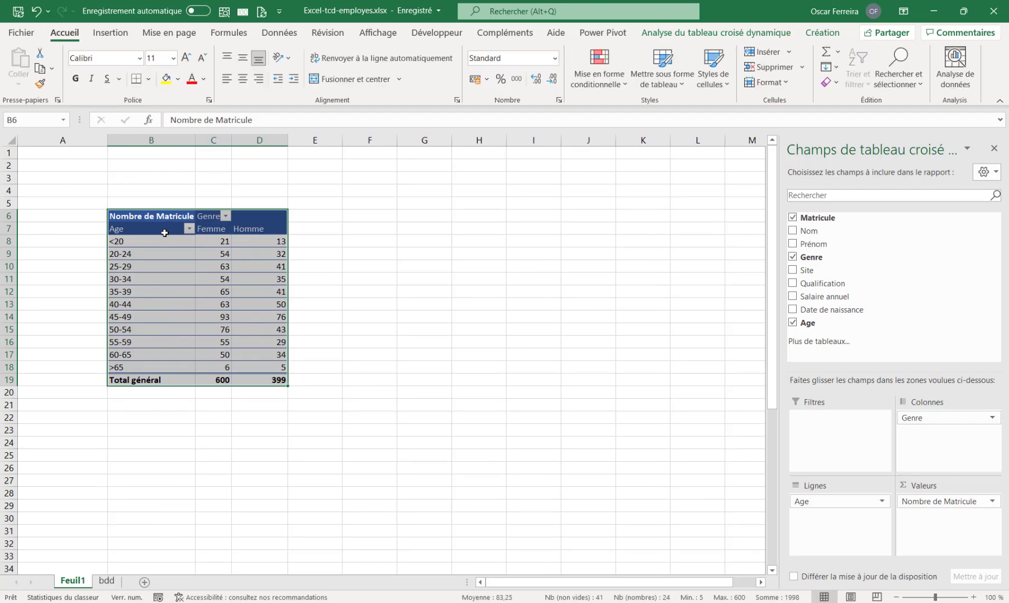
{"action": "left_click_drag", "start_coordinate": [162, 243], "coordinate": [274, 383]}
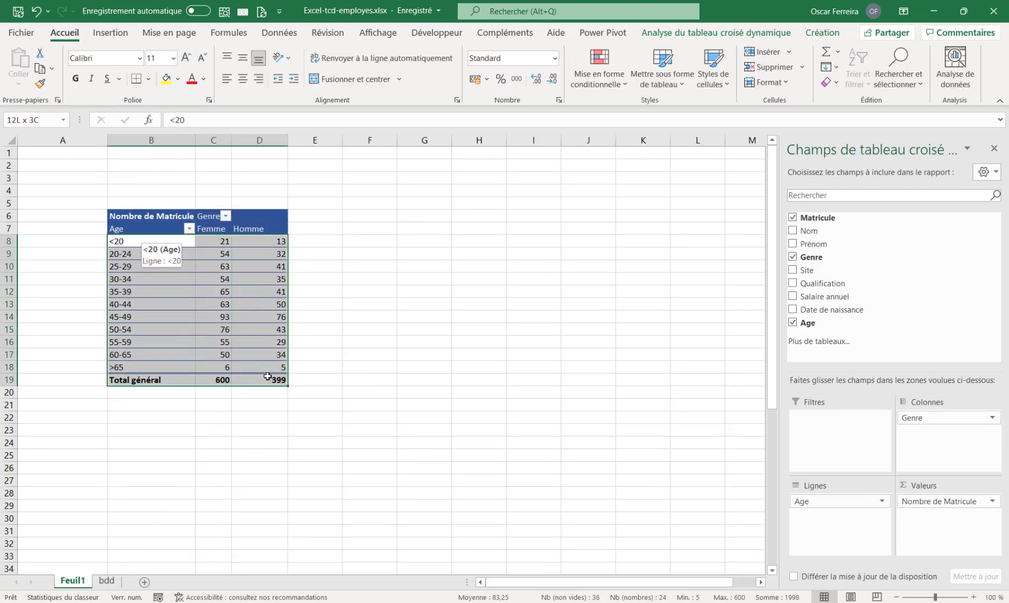
{"action": "left_click", "coordinate": [243, 78]}
{"action": "left_click", "coordinate": [243, 58]}
Step: Make the age labels and total label in B8:B19 bold and enlarge their font by two steps
{"action": "left_click_drag", "start_coordinate": [154, 244], "coordinate": [149, 378]}
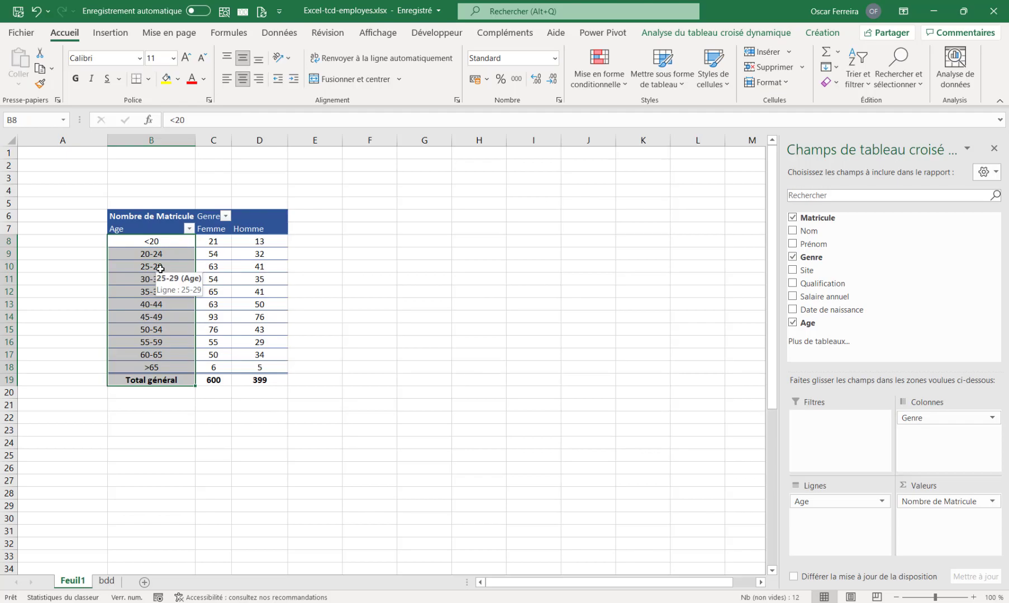
{"action": "left_click", "coordinate": [76, 79]}
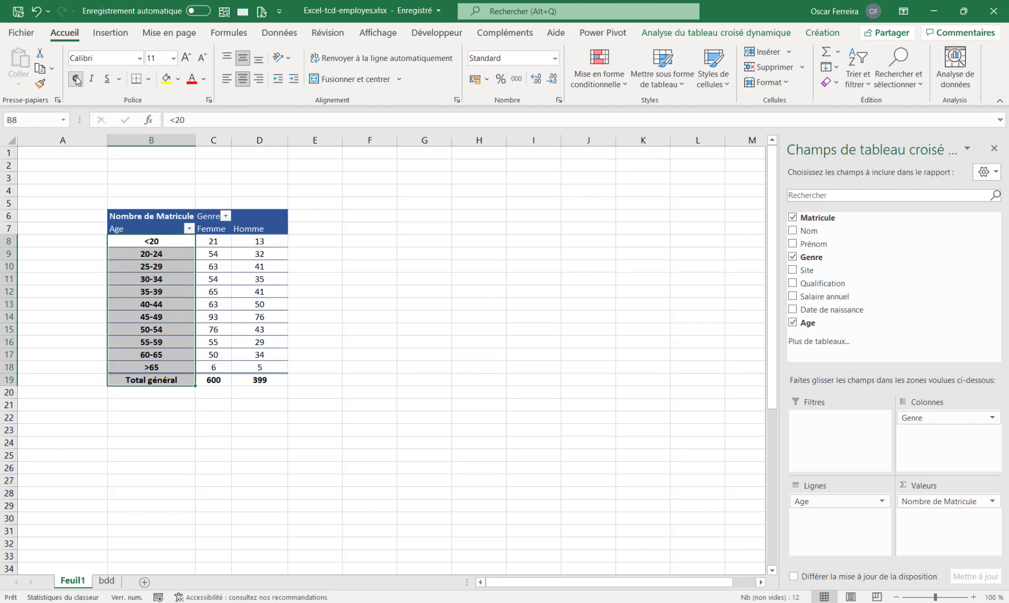
{"action": "left_click", "coordinate": [187, 58]}
{"action": "left_click", "coordinate": [187, 58]}
Step: Make the Femme and Homme counts and their totals in C8:D19 bold
{"action": "left_click_drag", "start_coordinate": [211, 242], "coordinate": [259, 418]}
{"action": "left_click", "coordinate": [76, 79]}
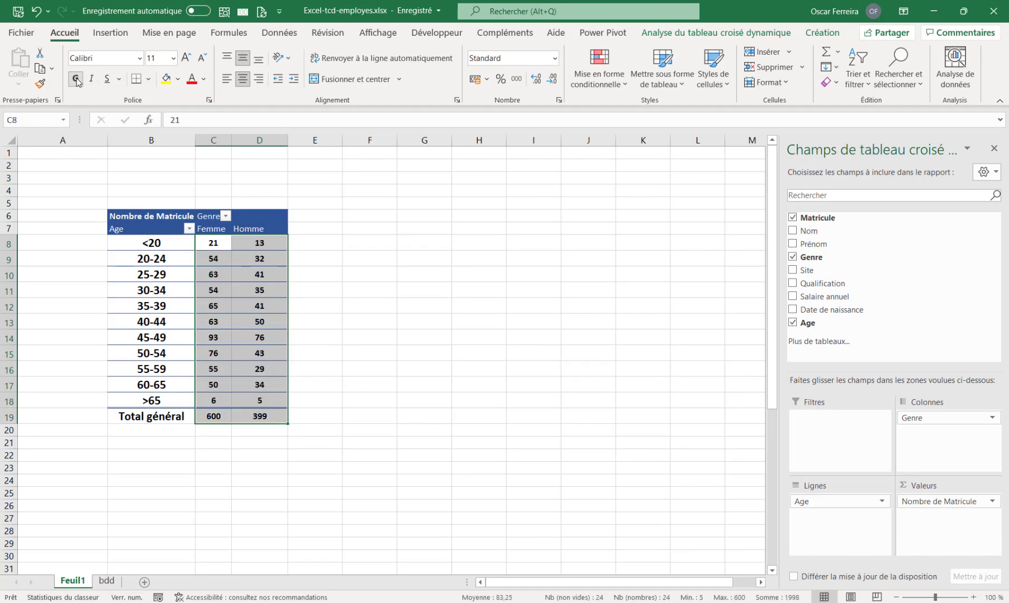
Step: Enlarge the font of the counts and totals in C8:D19 by two steps to size 14
{"action": "left_click", "coordinate": [188, 58]}
{"action": "left_click", "coordinate": [187, 58]}
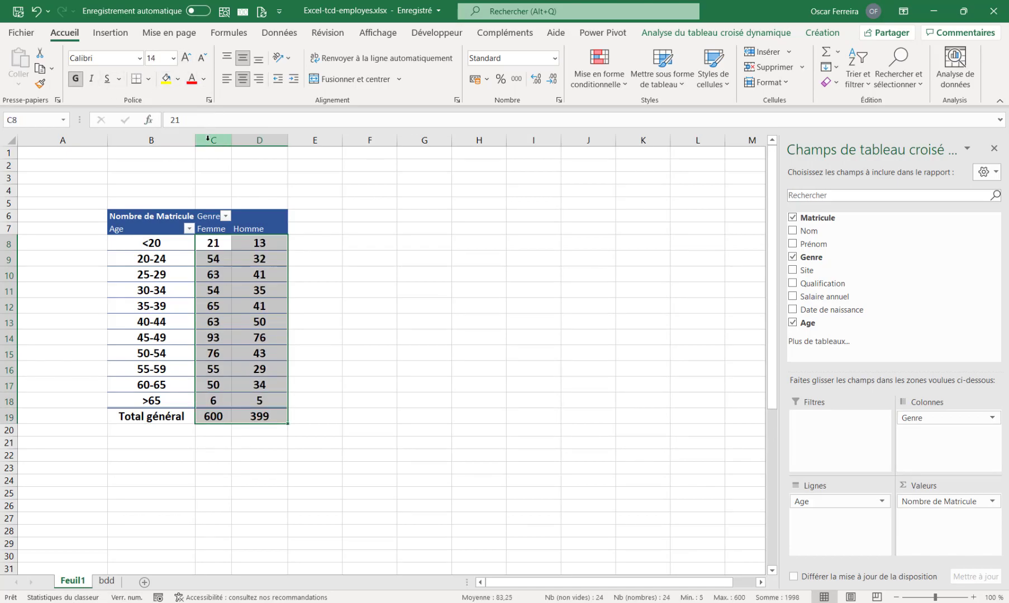
Step: Give the Femme counts and total in C8:C19 a blue font and a light blue fill
{"action": "left_click_drag", "start_coordinate": [223, 245], "coordinate": [218, 411]}
{"action": "left_click", "coordinate": [204, 79]}
{"action": "left_click", "coordinate": [232, 133]}
{"action": "left_click", "coordinate": [178, 79]}
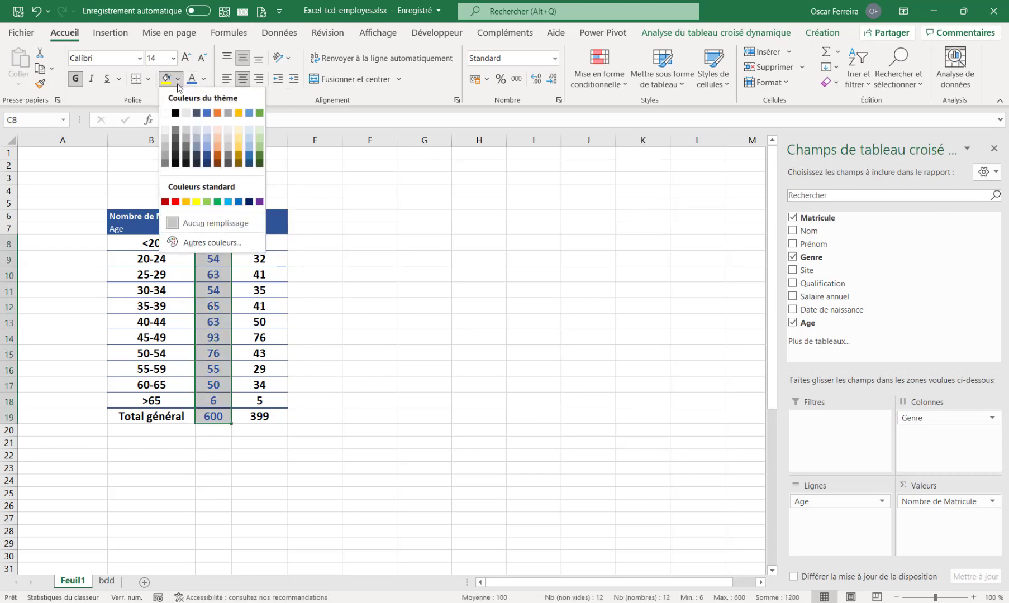
{"action": "left_click", "coordinate": [208, 129]}
Step: Give the Homme counts and total in D8:D19 an orange font and a light orange fill
{"action": "left_click_drag", "start_coordinate": [260, 243], "coordinate": [263, 416]}
{"action": "left_click", "coordinate": [204, 79]}
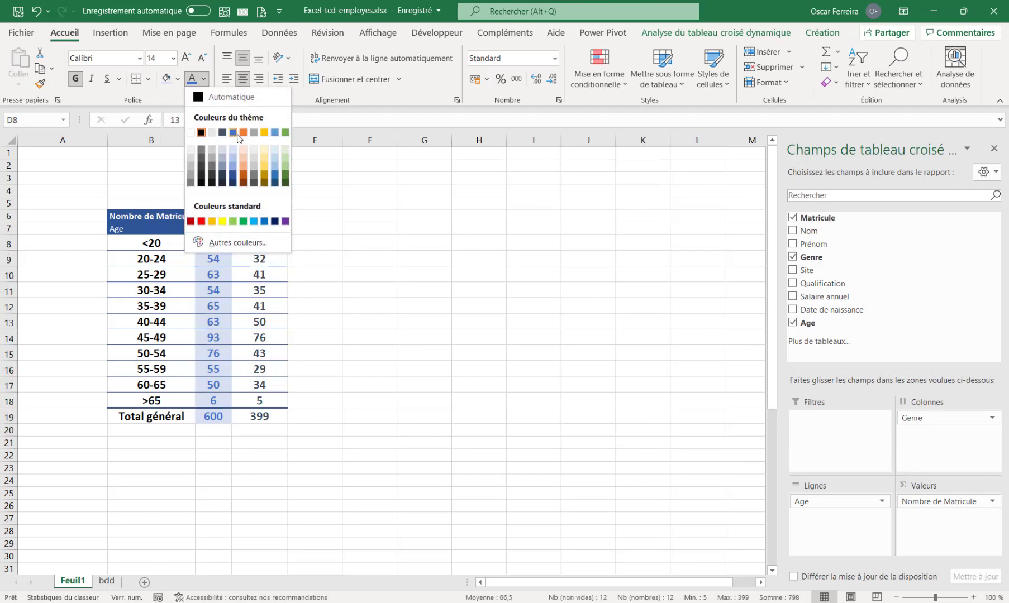
{"action": "left_click", "coordinate": [244, 133]}
{"action": "left_click", "coordinate": [178, 79]}
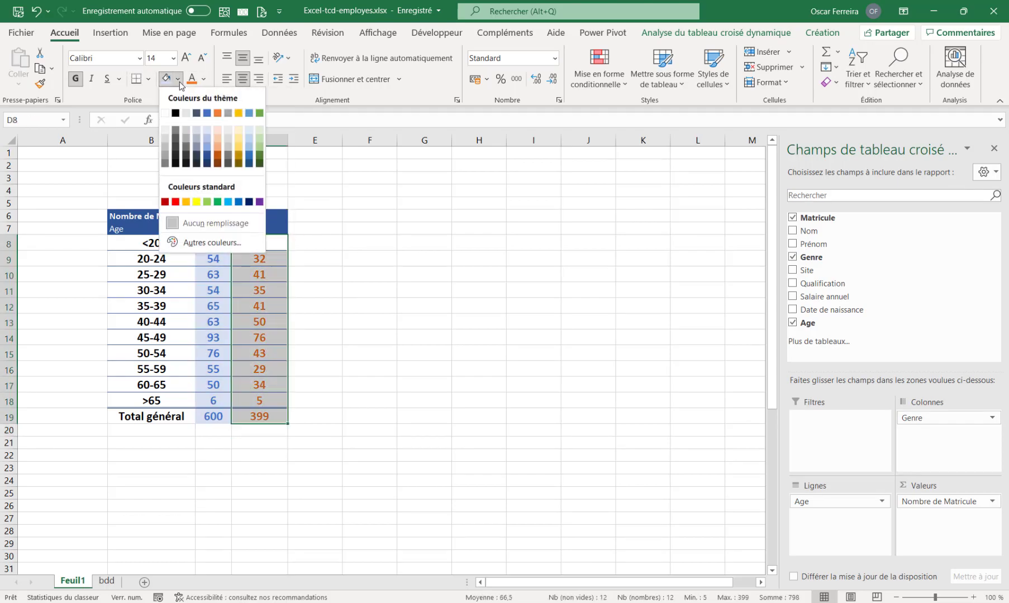
{"action": "left_click", "coordinate": [220, 132]}
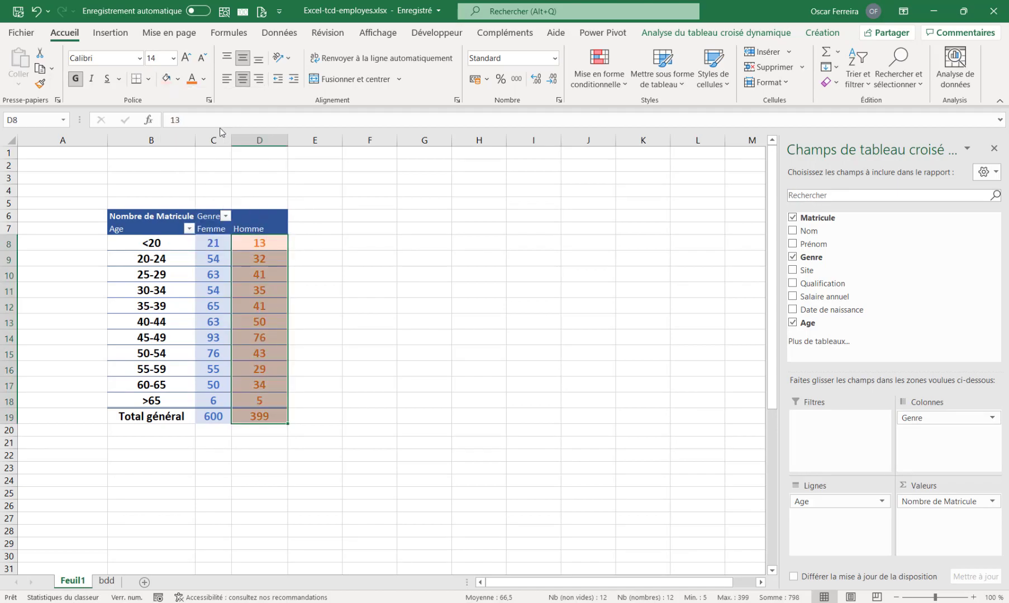
Step: Insert a clustered bar (Barres groupées) pivot chart based on the pivot table
{"action": "left_click", "coordinate": [213, 290]}
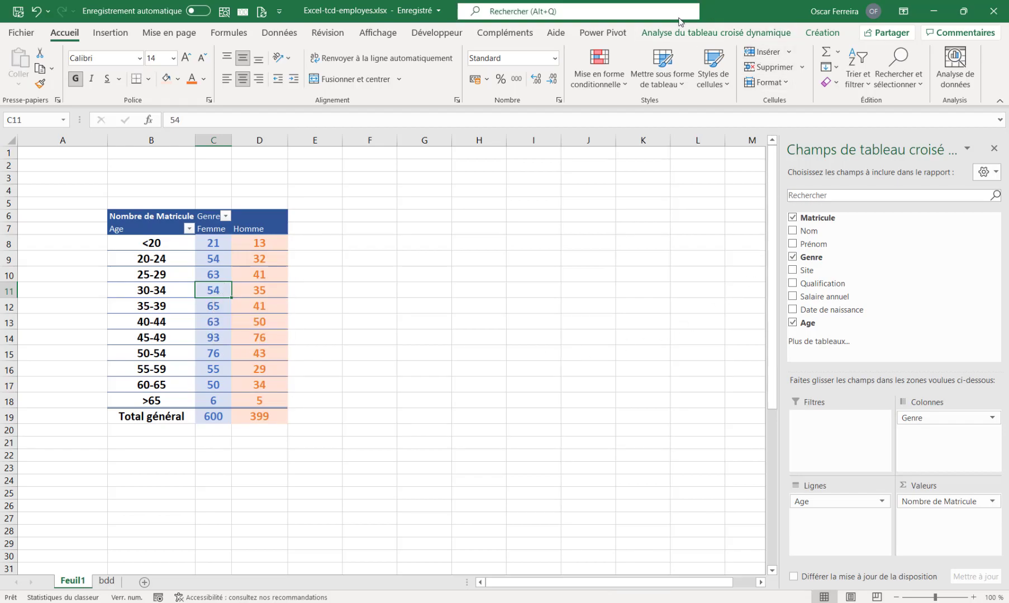
{"action": "left_click", "coordinate": [708, 35]}
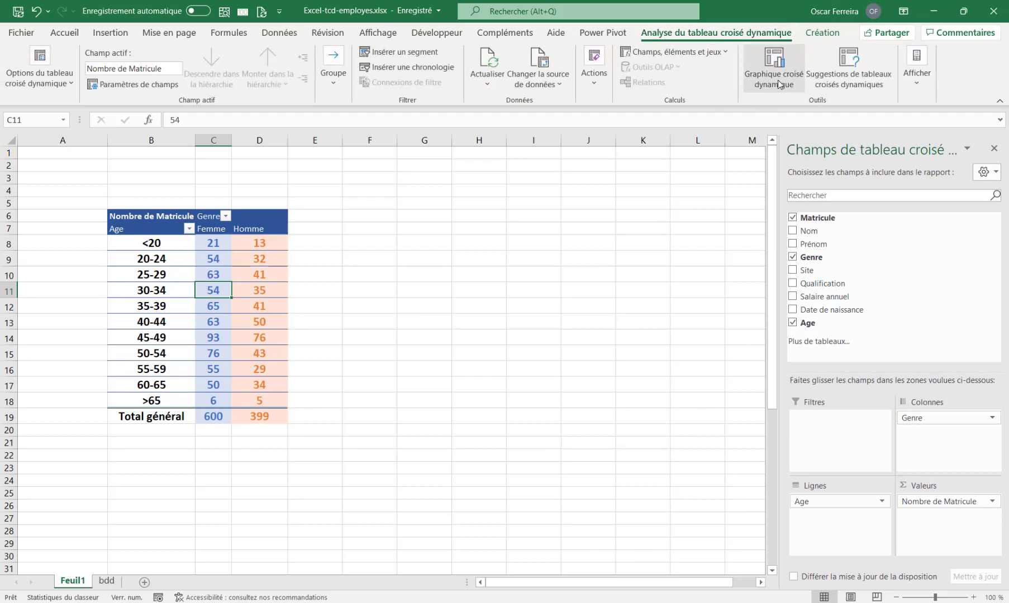
{"action": "left_click", "coordinate": [783, 63]}
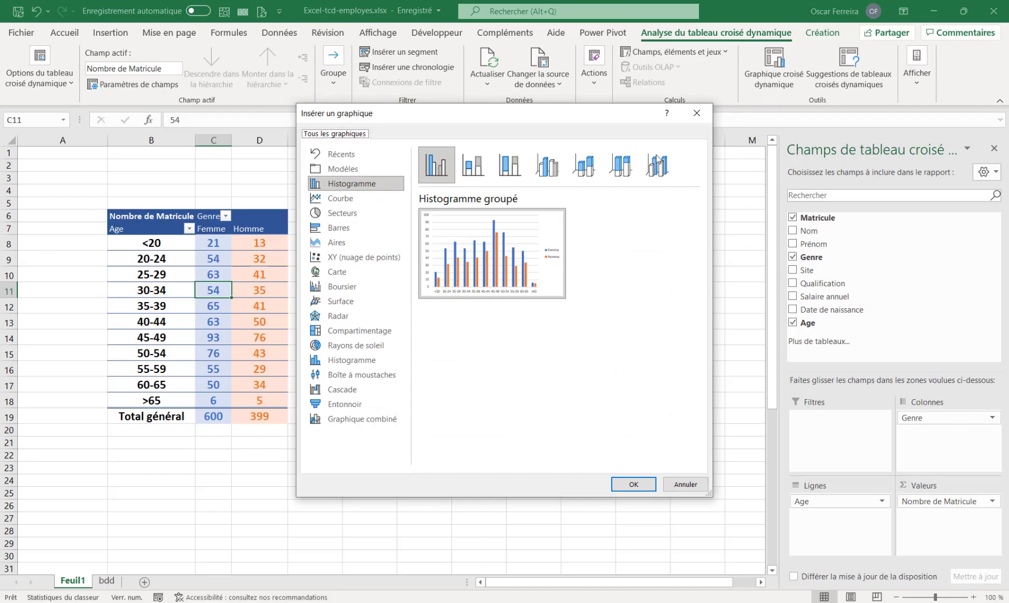
{"action": "left_click", "coordinate": [337, 231]}
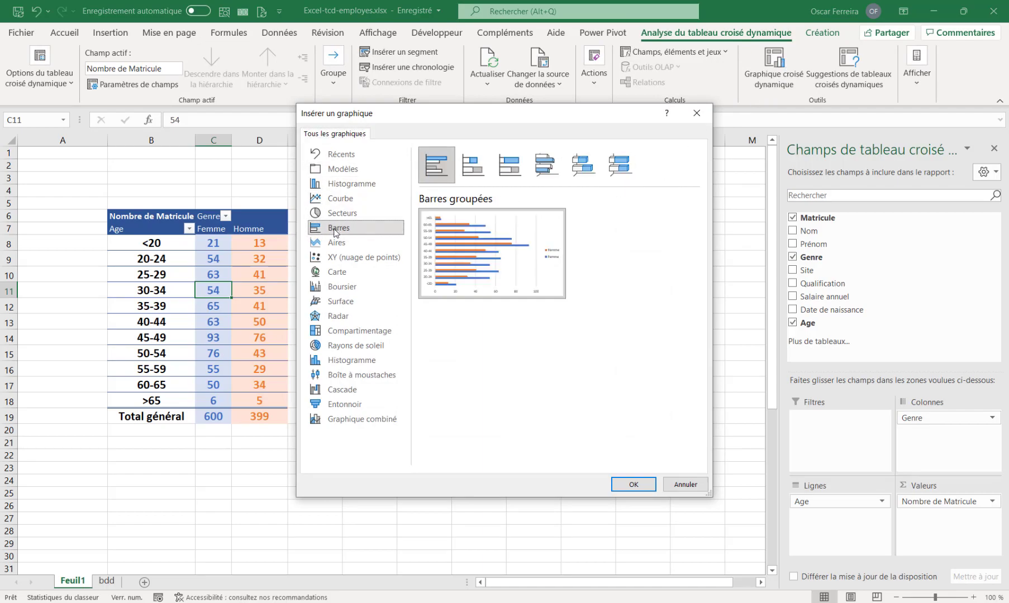
{"action": "left_click", "coordinate": [629, 488]}
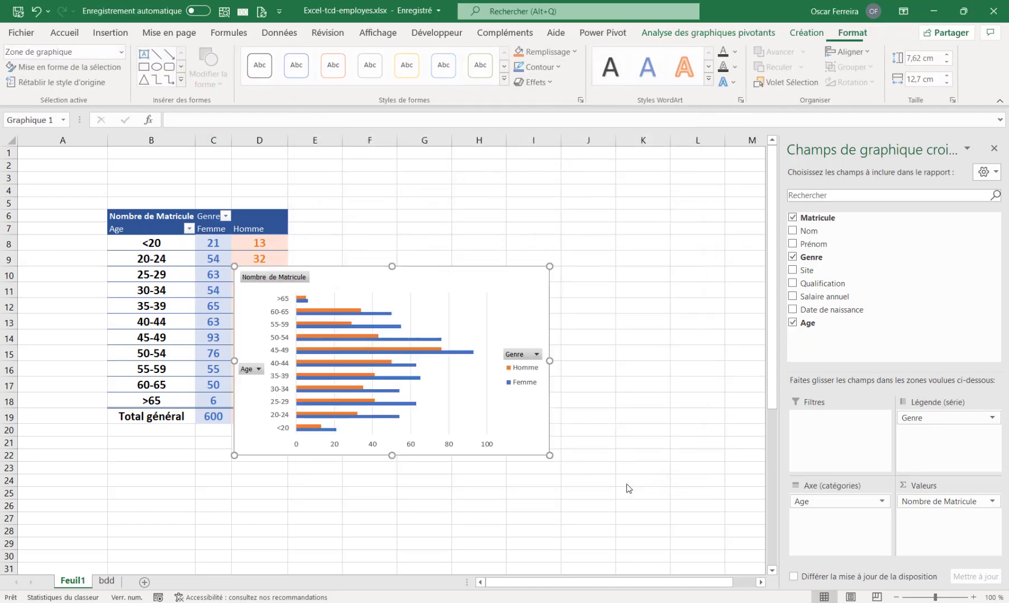
Step: Narrow columns A and E, and position the chart beside the pivot table with its corner at cell F6
{"action": "left_click_drag", "start_coordinate": [338, 270], "coordinate": [439, 220]}
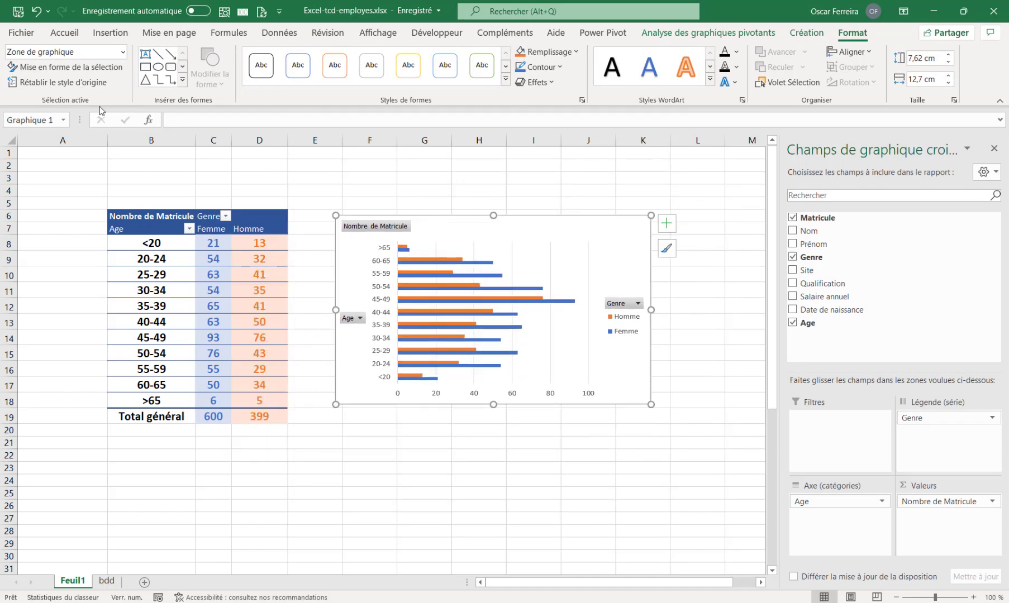
{"action": "left_click_drag", "start_coordinate": [108, 141], "coordinate": [36, 141]}
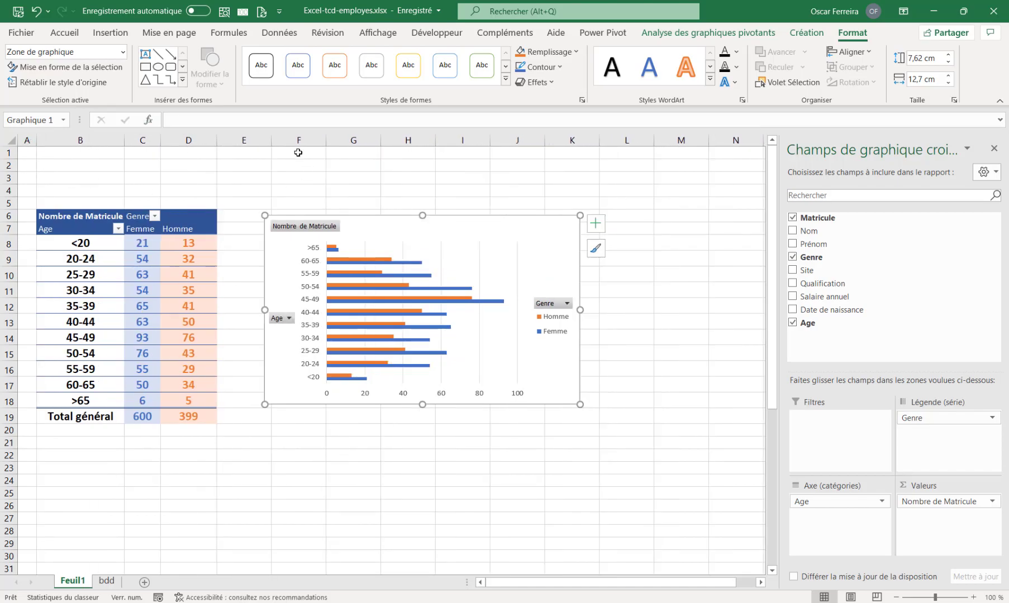
{"action": "left_click_drag", "start_coordinate": [271, 141], "coordinate": [236, 141]}
{"action": "left_click_drag", "start_coordinate": [276, 217], "coordinate": [281, 213]}
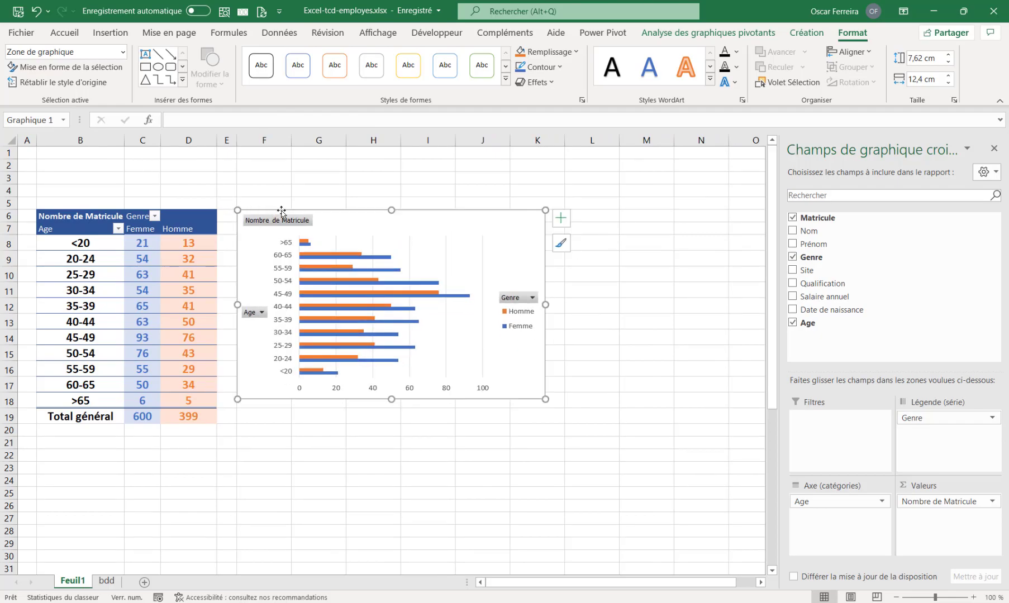
Step: Enlarge the chart to about 8.64 × 15.41 cm so it extends to row 19 and the end of column L
{"action": "left_click_drag", "start_coordinate": [390, 400], "coordinate": [391, 425]}
{"action": "left_click_drag", "start_coordinate": [545, 317], "coordinate": [620, 331]}
{"action": "key", "text": "alt"}
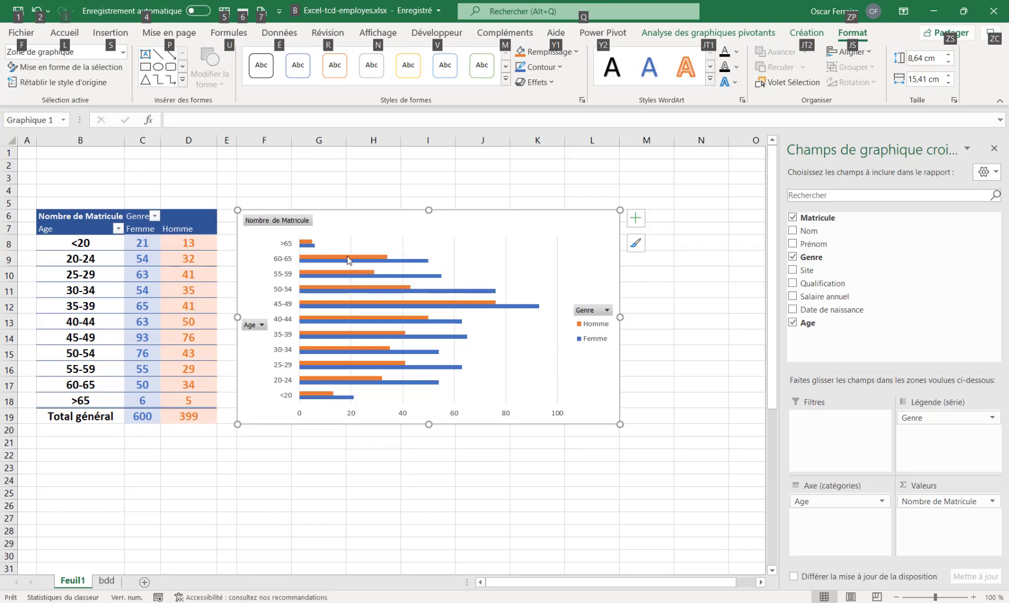
Step: Plot the chart's Femme series on the secondary axis
{"action": "mouse_move", "coordinate": [335, 255]}
{"action": "double_click", "coordinate": [364, 219]}
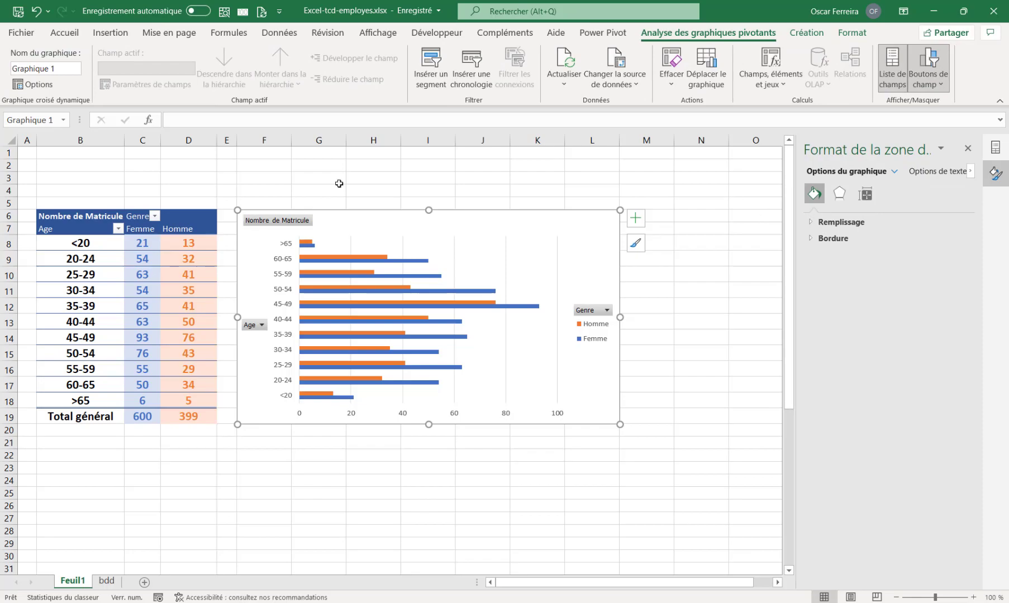
{"action": "left_click", "coordinate": [313, 246]}
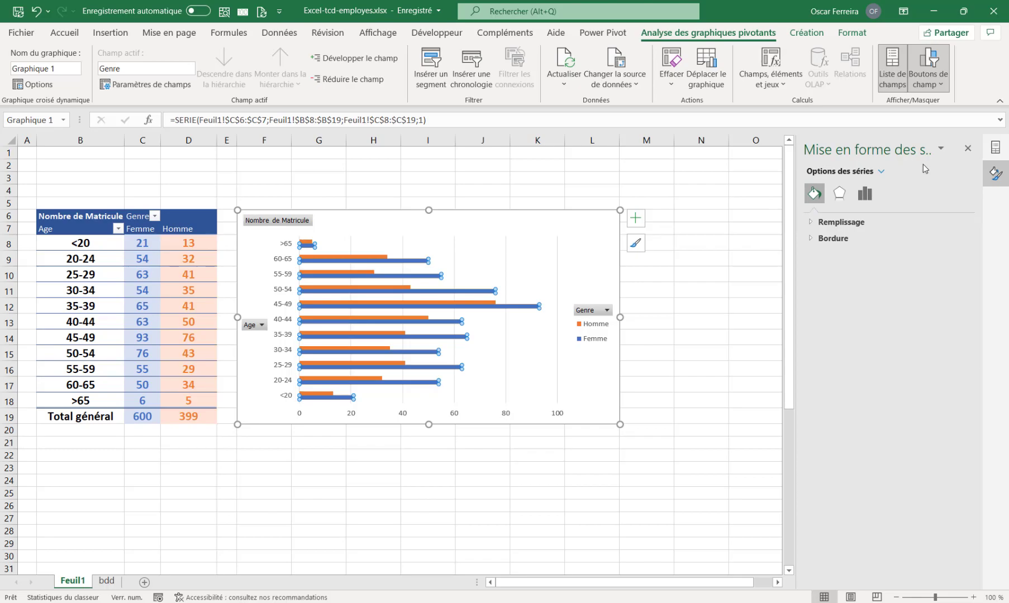
{"action": "left_click", "coordinate": [865, 194]}
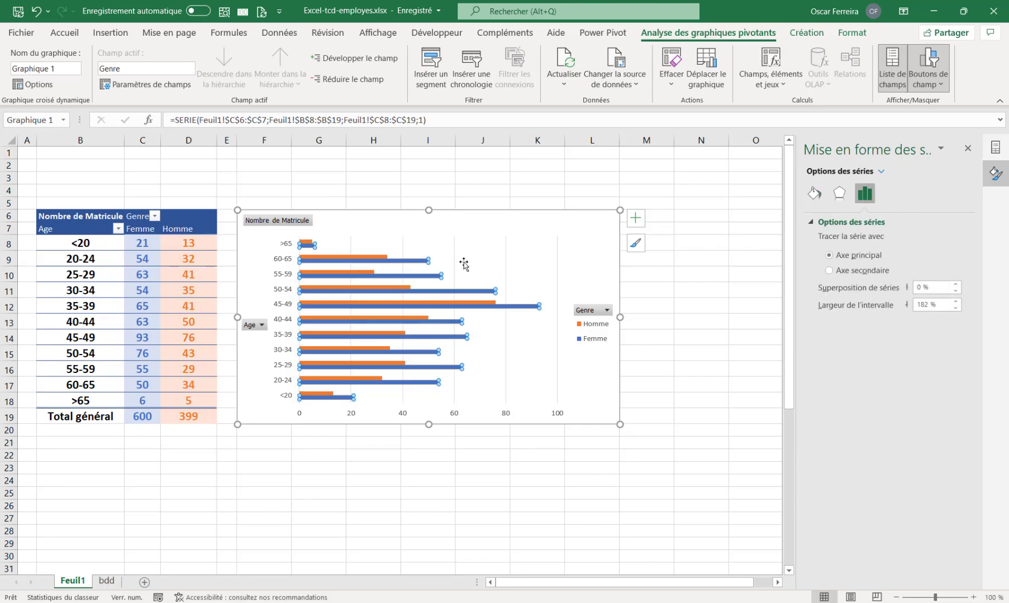
{"action": "left_click", "coordinate": [830, 270]}
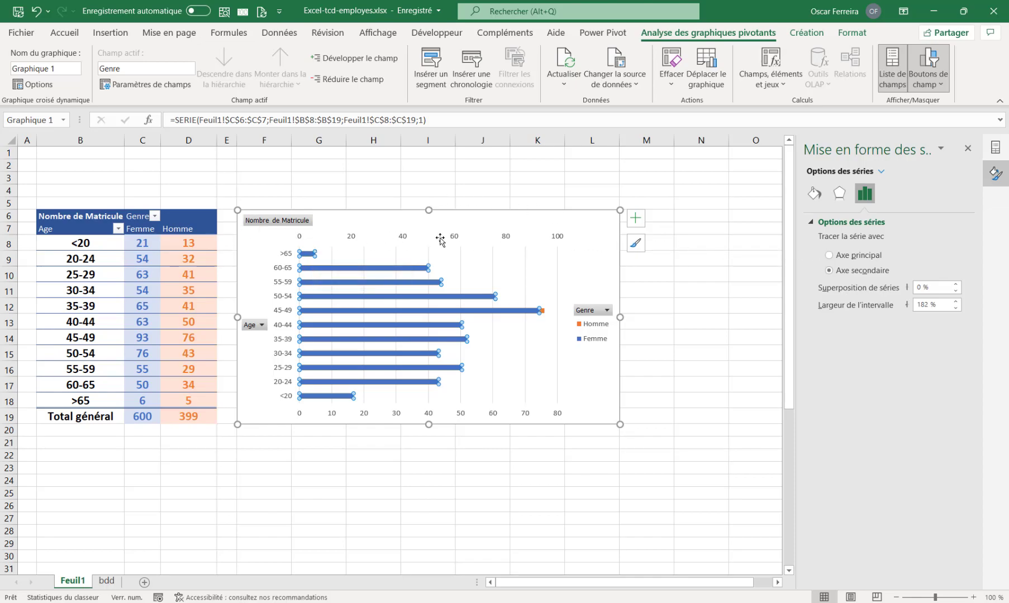
Step: Reverse the order of values on the chart's secondary horizontal axis
{"action": "left_click", "coordinate": [457, 239]}
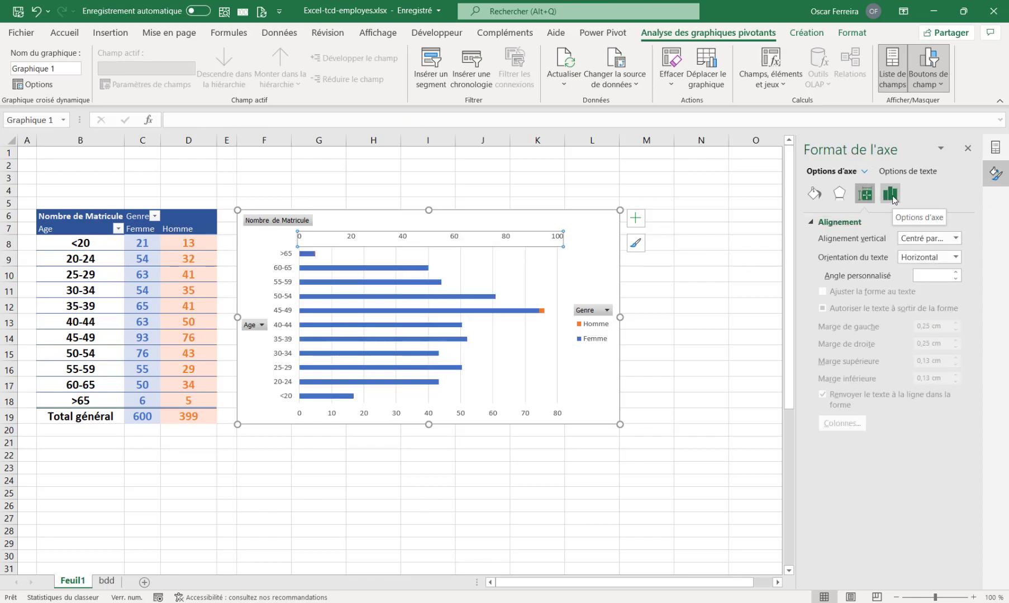
{"action": "left_click", "coordinate": [891, 196]}
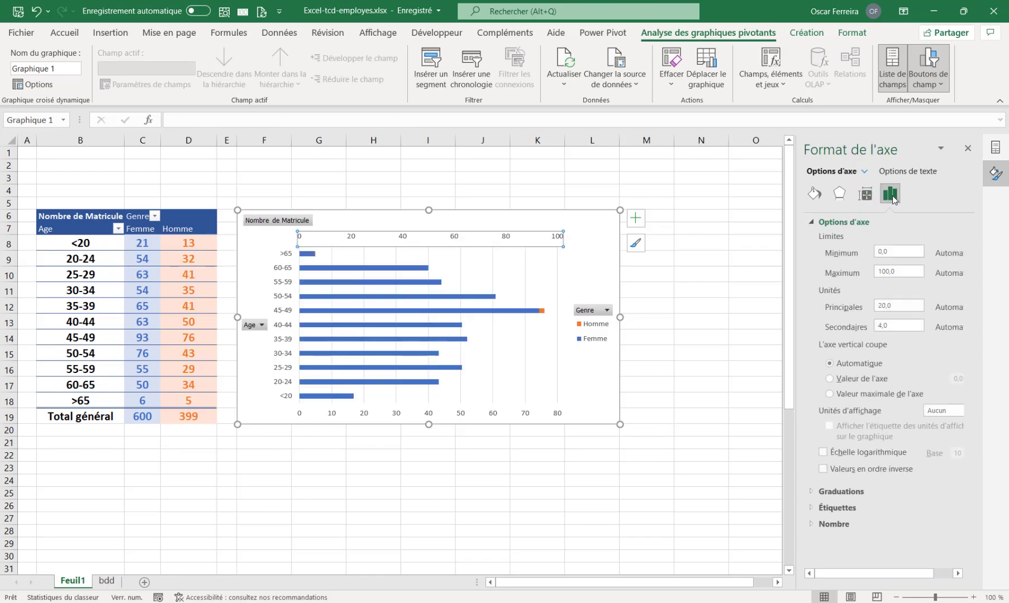
{"action": "left_click", "coordinate": [822, 469]}
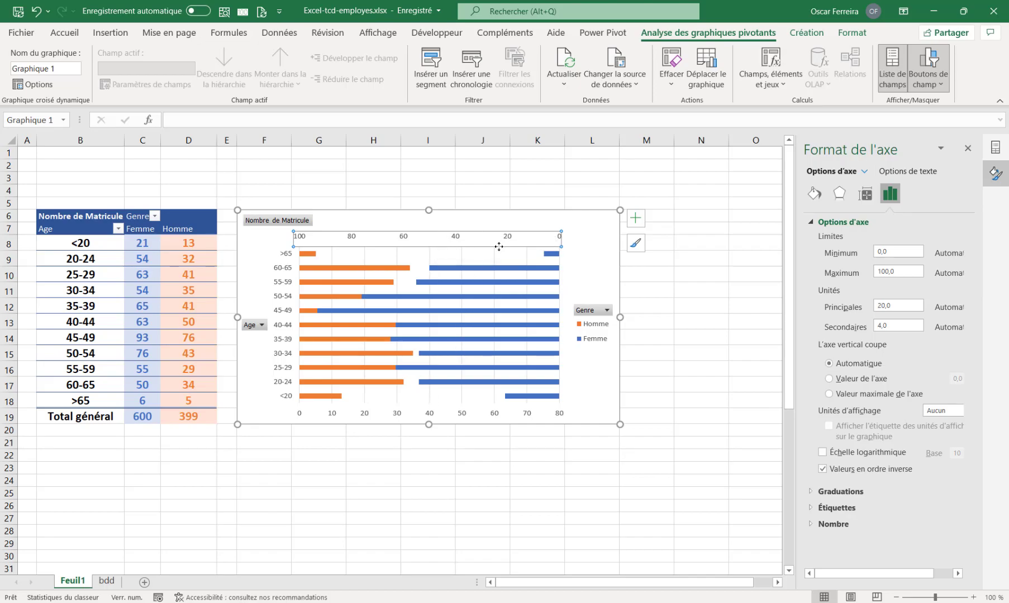
Step: Set the secondary horizontal axis bounds to a minimum of -100 and a maximum of 100
{"action": "left_click", "coordinate": [893, 252]}
{"action": "type", "text": "-100"}
{"action": "key", "text": "Return"}
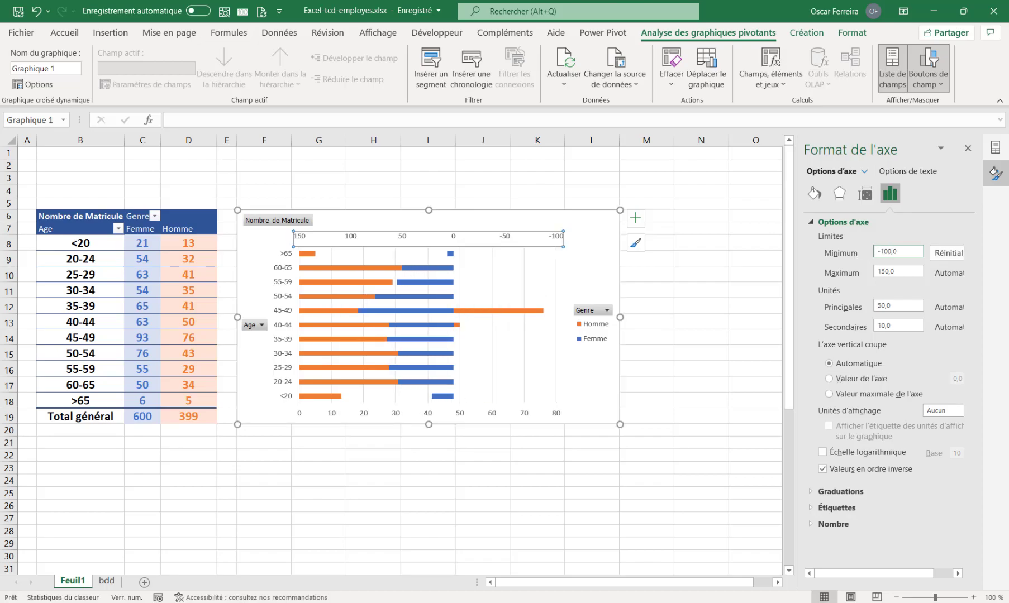
{"action": "left_click", "coordinate": [897, 272]}
{"action": "type", "text": "100"}
{"action": "key", "text": "Return"}
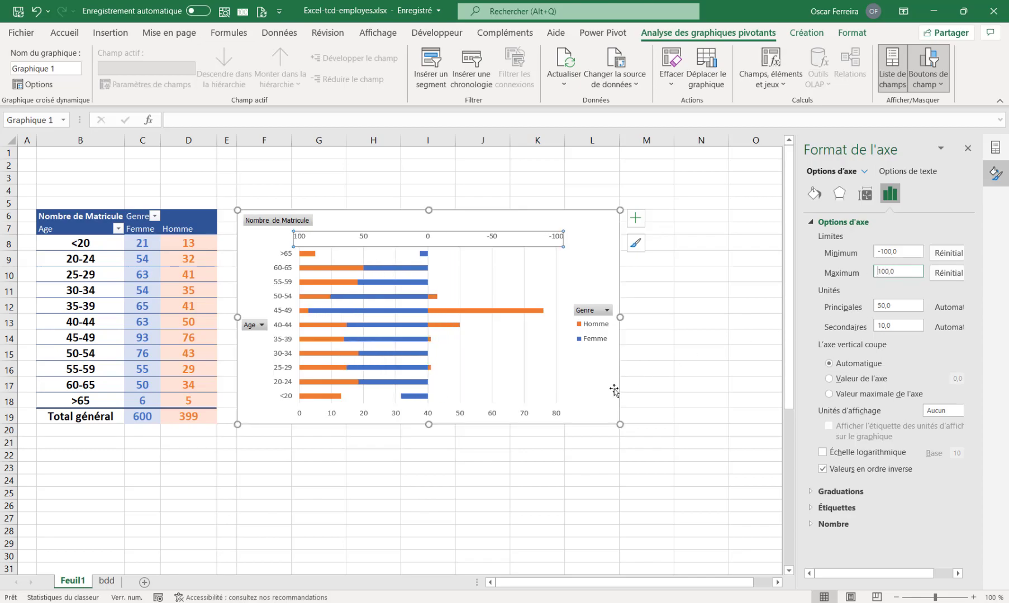
Step: Set the minimum bound of the chart's primary horizontal axis to -100
{"action": "left_click", "coordinate": [555, 417]}
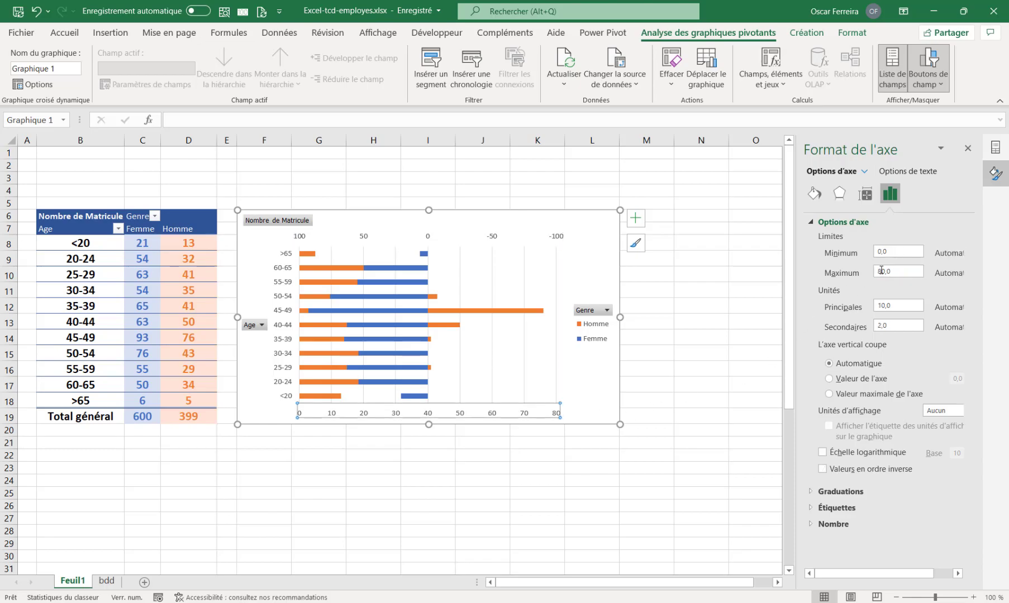
{"action": "left_click_drag", "start_coordinate": [897, 250], "coordinate": [872, 252]}
{"action": "type", "text": "-100"}
{"action": "key", "text": "Return"}
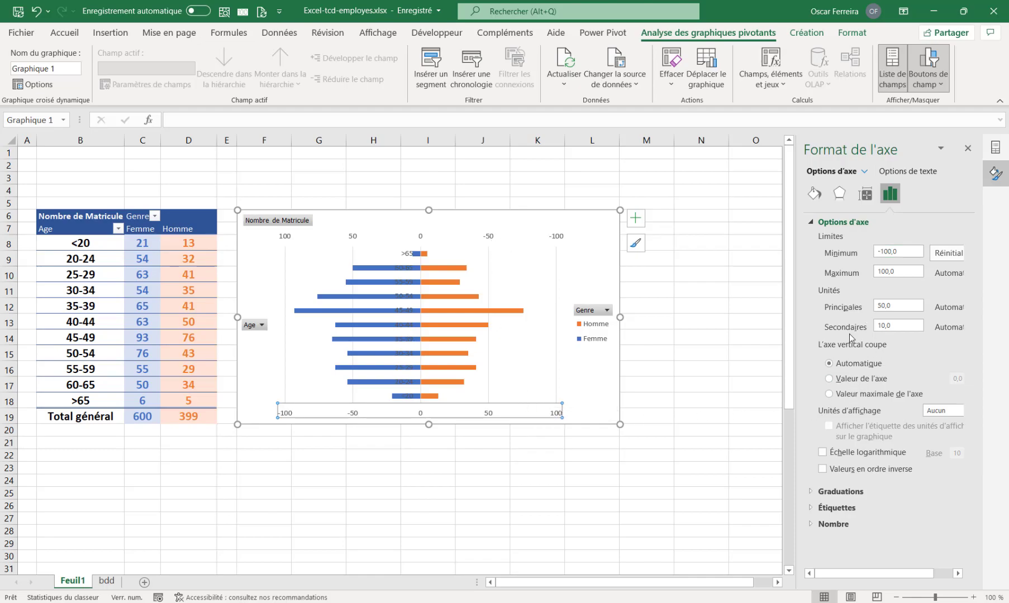
Step: Add the custom number format Standard;Standard to the primary horizontal axis so negative values display without a minus sign
{"action": "left_click", "coordinate": [813, 524]}
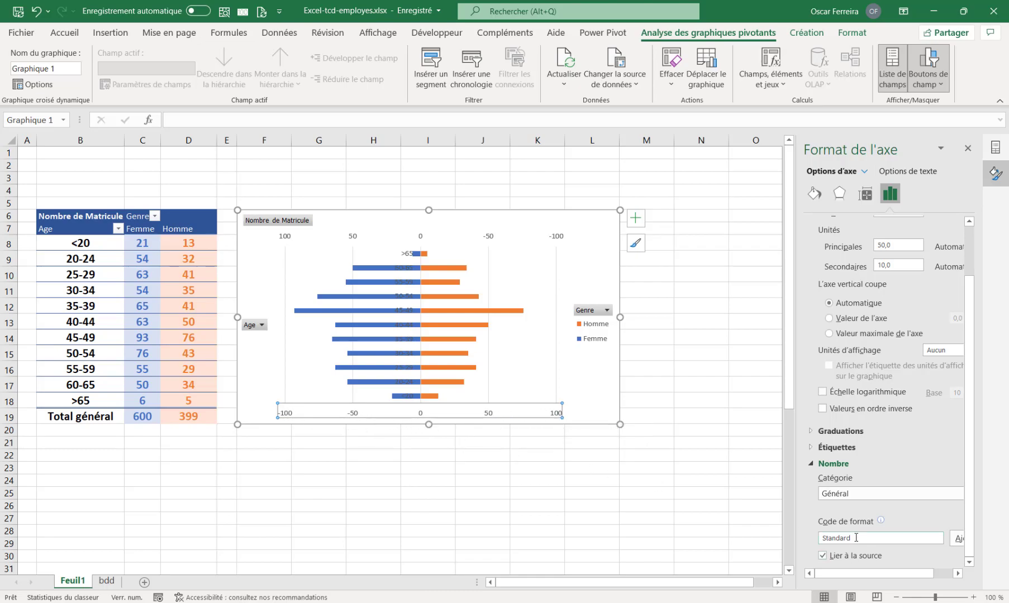
{"action": "left_click_drag", "start_coordinate": [795, 494], "coordinate": [771, 496]}
{"action": "left_click_drag", "start_coordinate": [831, 547], "coordinate": [788, 551]}
{"action": "key", "text": "ctrl+c"}
{"action": "left_click", "coordinate": [831, 549]}
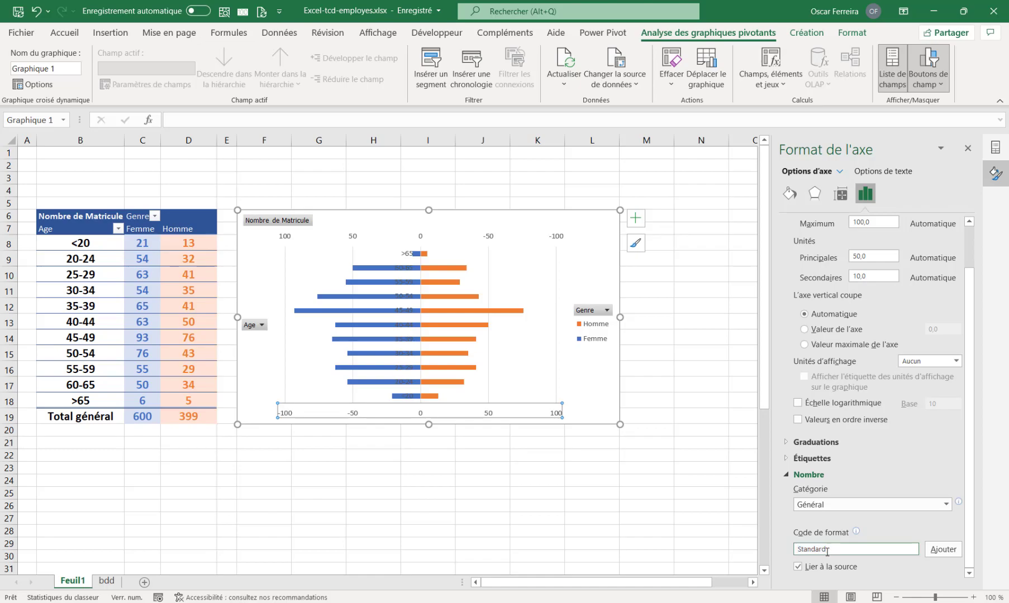
{"action": "key", "text": "ctrl+v"}
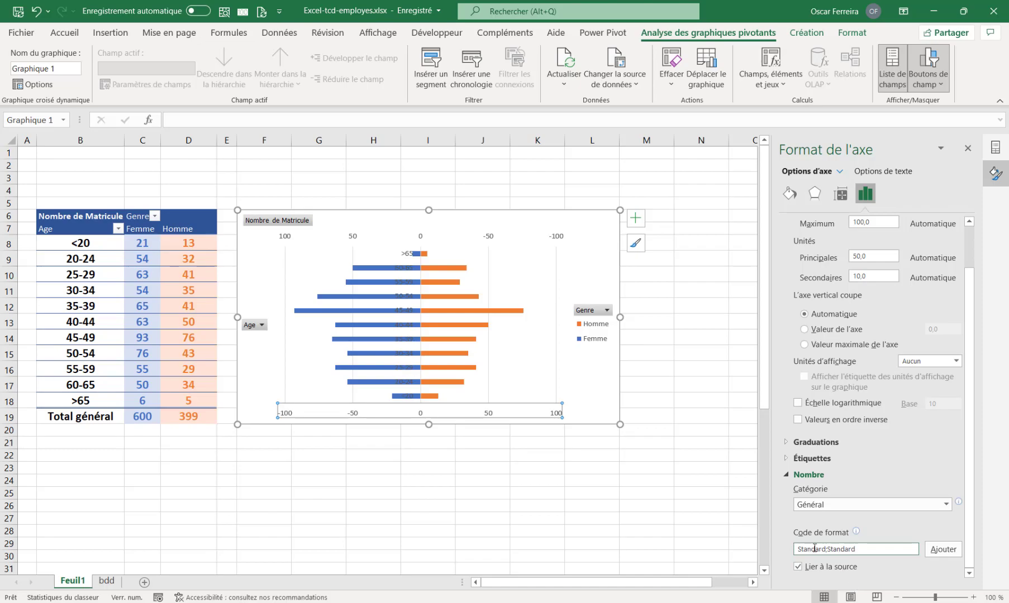
{"action": "left_click", "coordinate": [943, 549]}
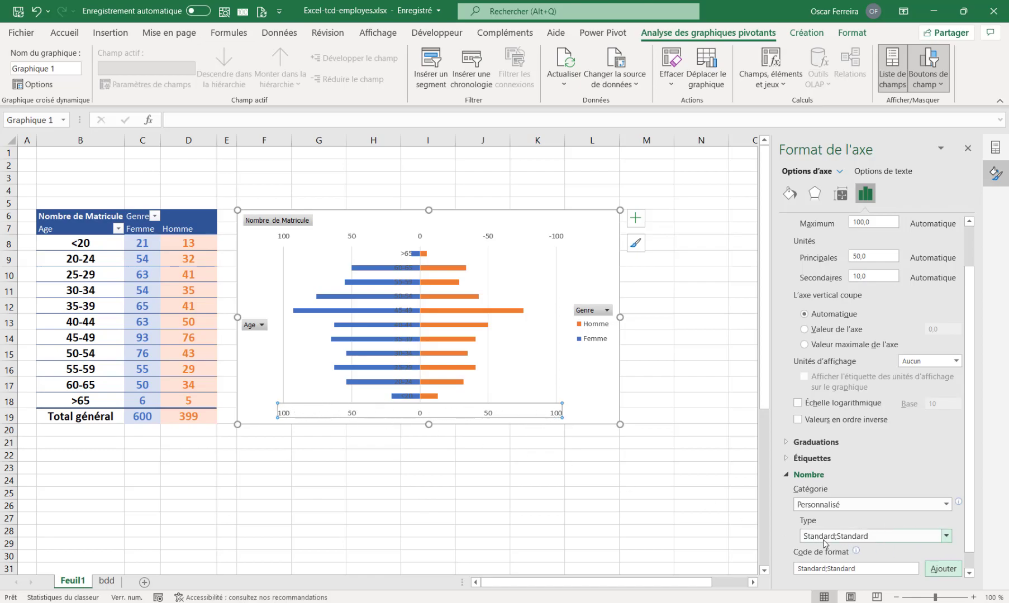
Step: Copy the format code Standard;Standard and add it as the secondary horizontal axis's number format
{"action": "left_click", "coordinate": [876, 535]}
{"action": "left_click", "coordinate": [876, 550]}
{"action": "left_click_drag", "start_coordinate": [857, 568], "coordinate": [793, 567]}
{"action": "key", "text": "ctrl+c"}
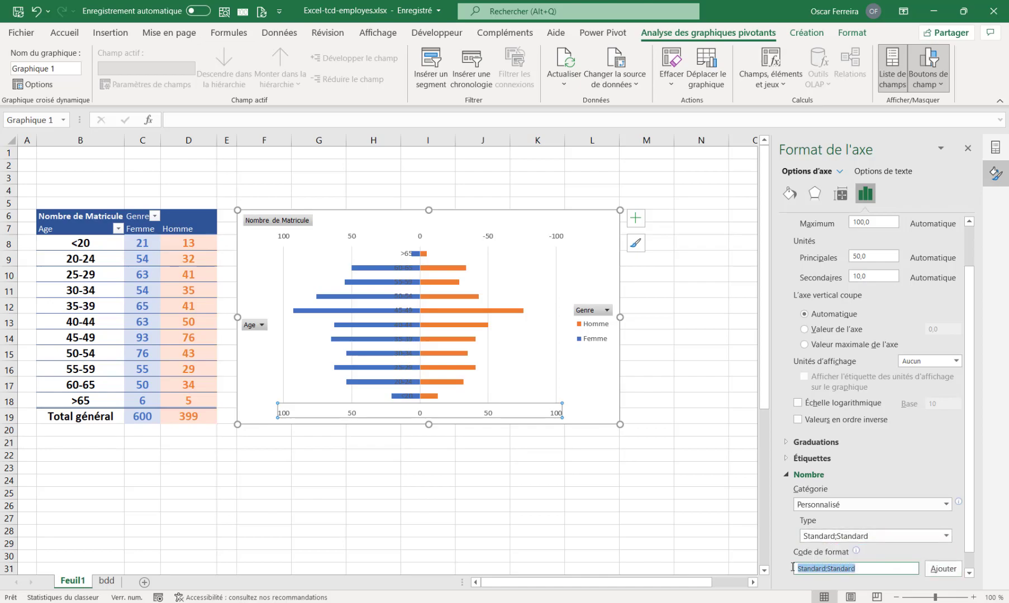
{"action": "left_click", "coordinate": [558, 240]}
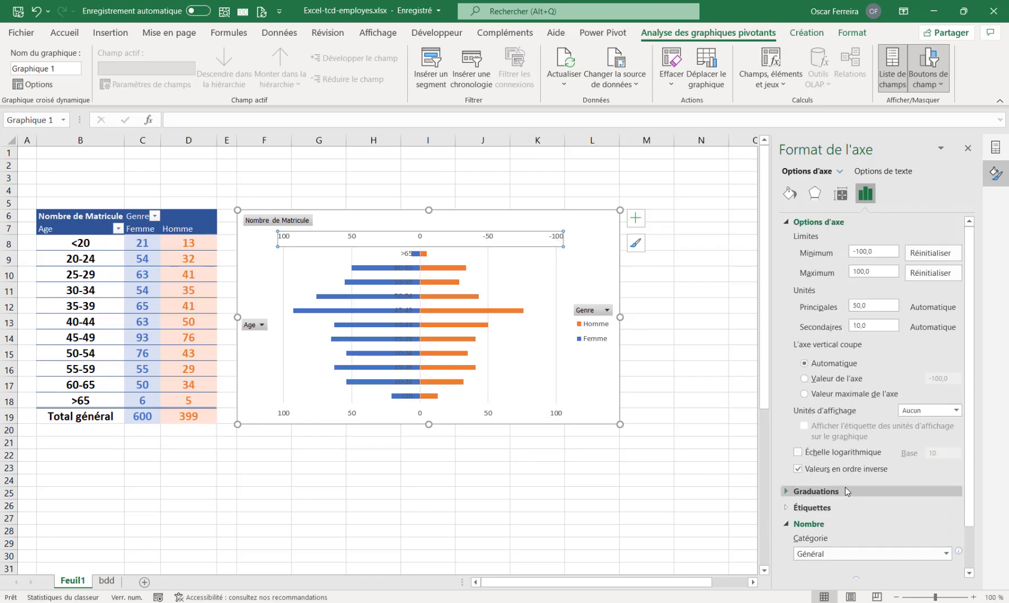
{"action": "scroll", "coordinate": [810, 491], "scroll_direction": "down", "scroll_amount": 2}
{"action": "left_click_drag", "start_coordinate": [829, 548], "coordinate": [787, 543]}
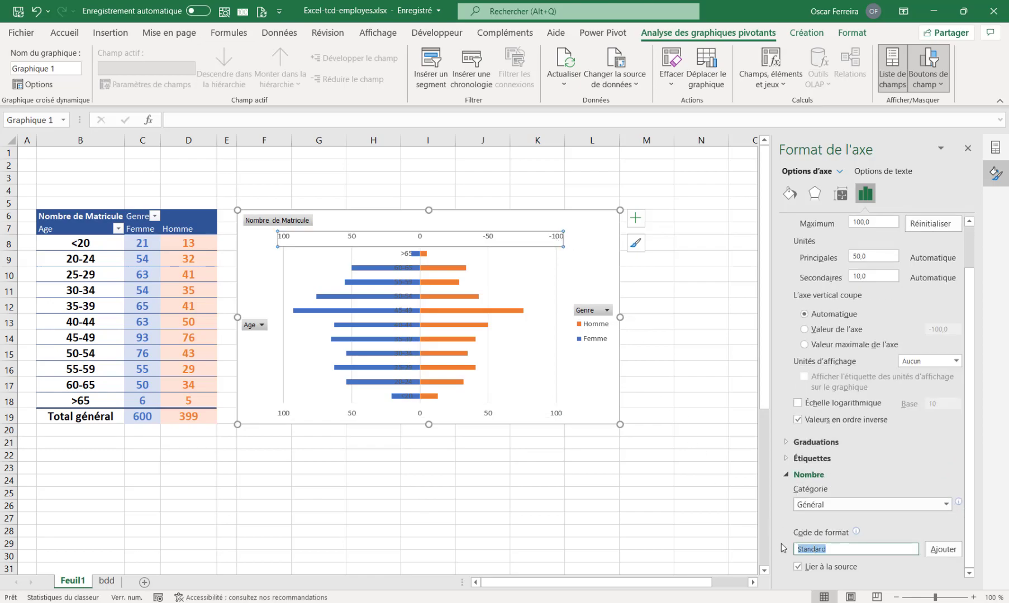
{"action": "key", "text": "ctrl+v"}
{"action": "left_click", "coordinate": [944, 550]}
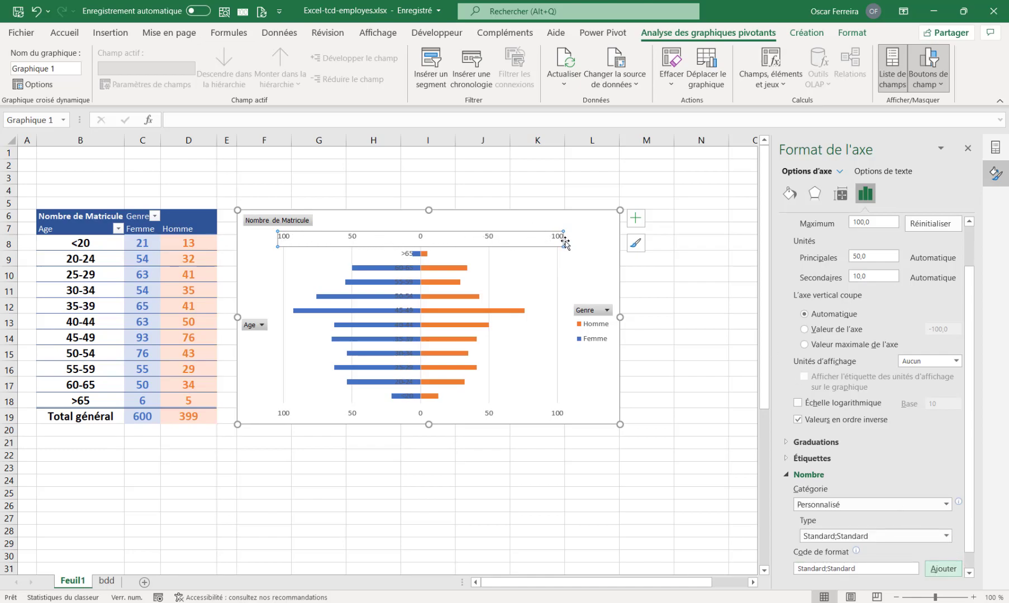
Step: Set the gap width of the chart's Homme series to 0 %
{"action": "left_click", "coordinate": [432, 269]}
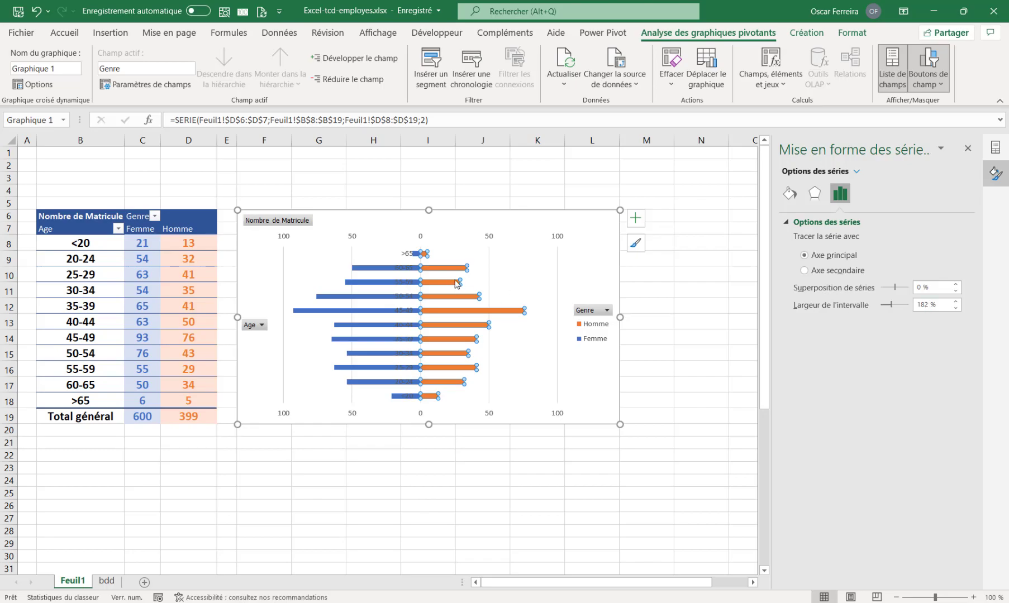
{"action": "left_click_drag", "start_coordinate": [943, 304], "coordinate": [886, 303]}
{"action": "type", "text": "0"}
Step: Set the gap width of the chart's Femme series to 0 %
{"action": "left_click", "coordinate": [390, 272]}
{"action": "left_click", "coordinate": [382, 269]}
{"action": "left_click_drag", "start_coordinate": [938, 304], "coordinate": [890, 307]}
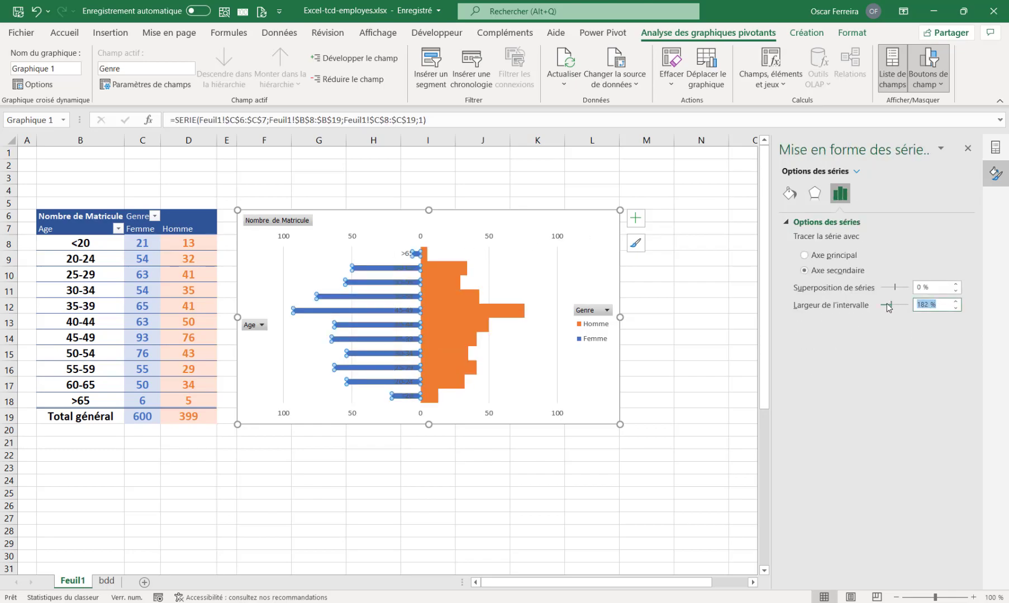
{"action": "type", "text": "0"}
{"action": "key", "text": "Return"}
Step: Format the chart's age-group axis labels in bold, 11 pt, black text
{"action": "left_click", "coordinate": [410, 267]}
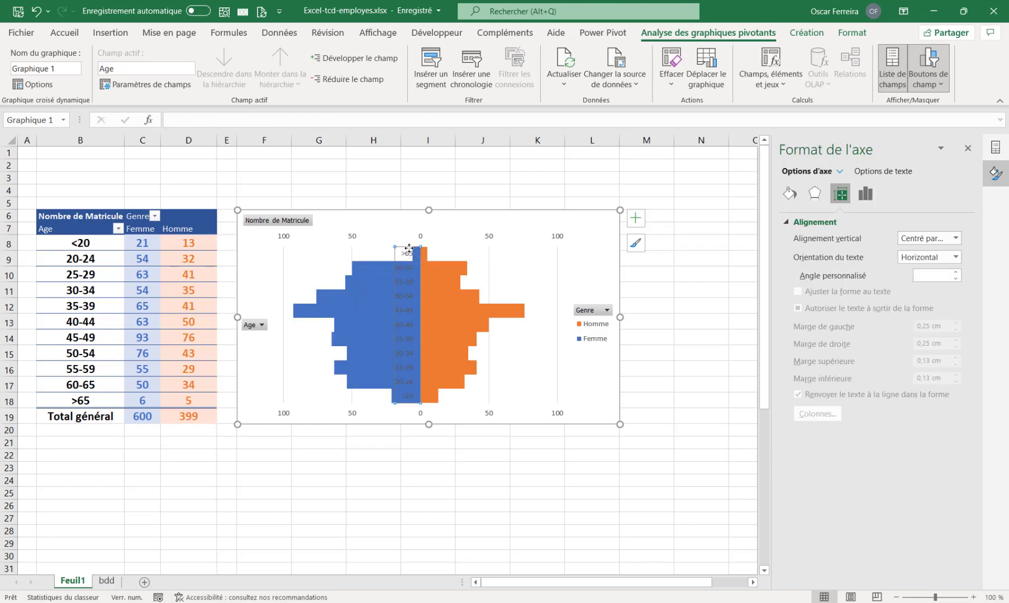
{"action": "left_click", "coordinate": [410, 248]}
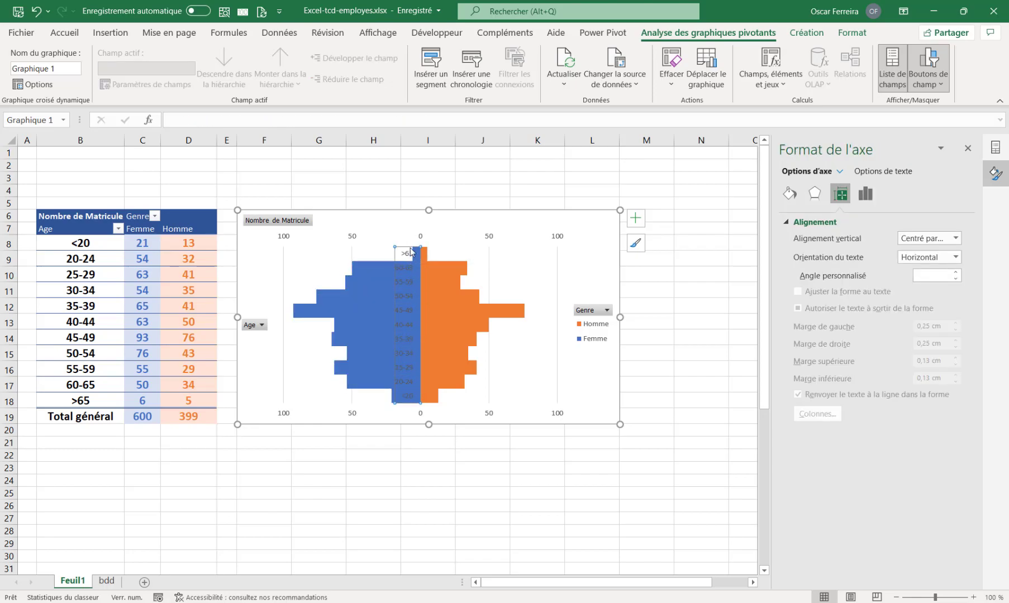
{"action": "left_click", "coordinate": [65, 32]}
{"action": "left_click", "coordinate": [186, 59]}
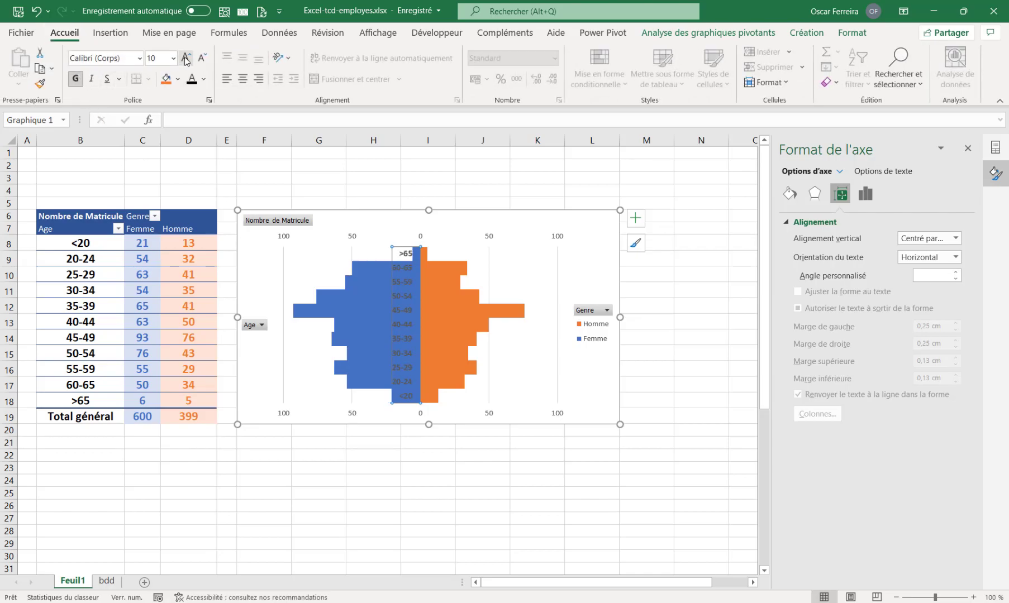
{"action": "left_click", "coordinate": [186, 58]}
{"action": "left_click", "coordinate": [204, 79]}
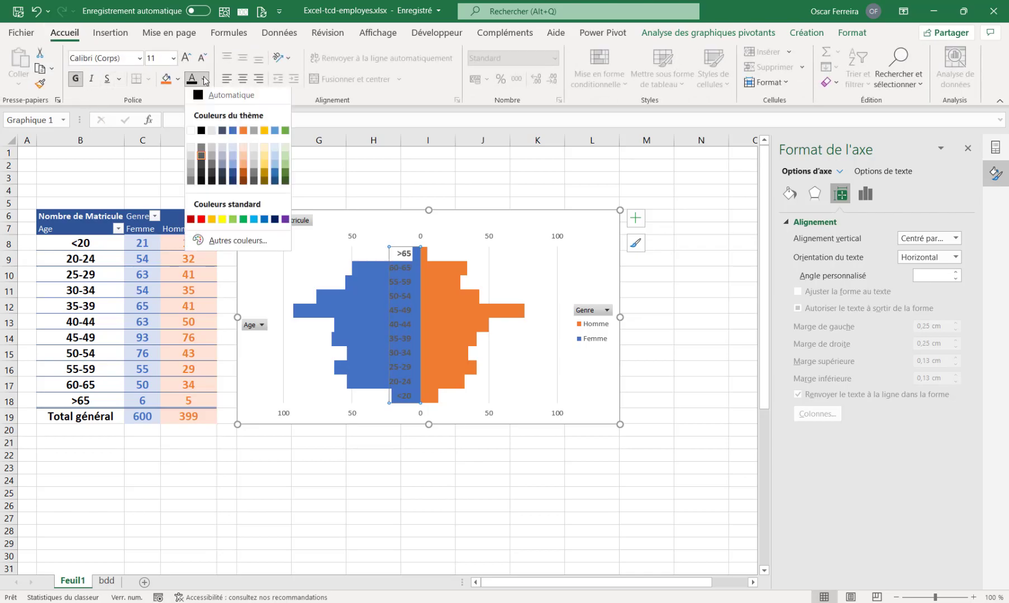
{"action": "left_click", "coordinate": [201, 133]}
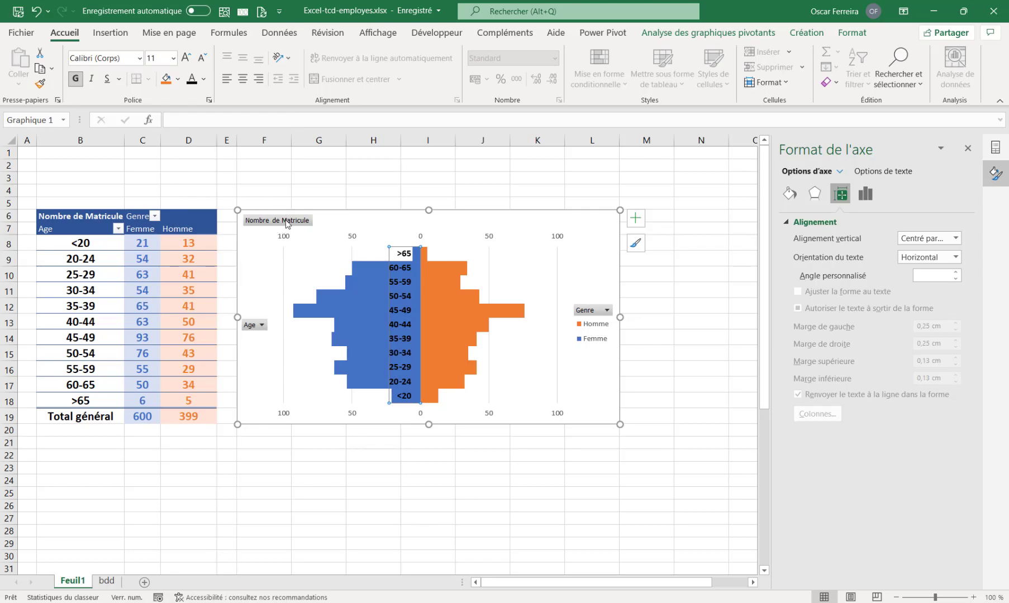
Step: Hide all field buttons on the pivot chart and delete its legend
{"action": "right_click", "coordinate": [257, 222]}
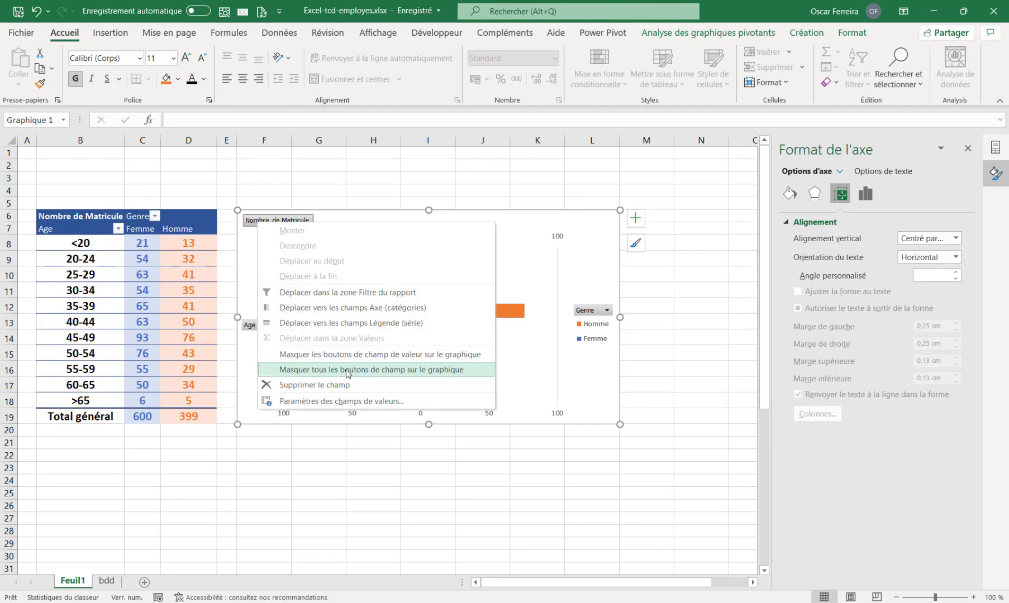
{"action": "left_click", "coordinate": [402, 375]}
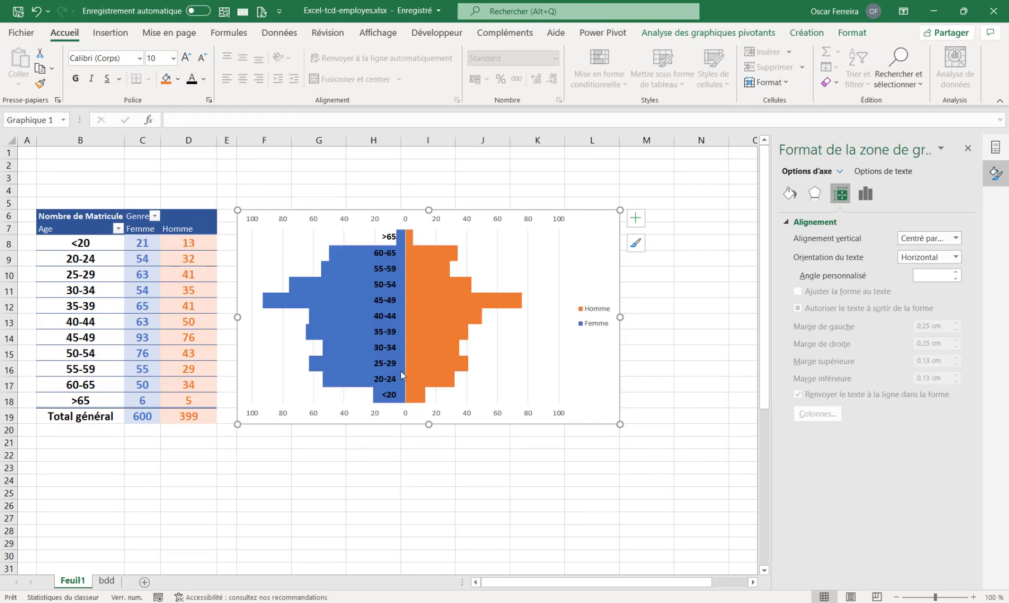
{"action": "left_click", "coordinate": [599, 312]}
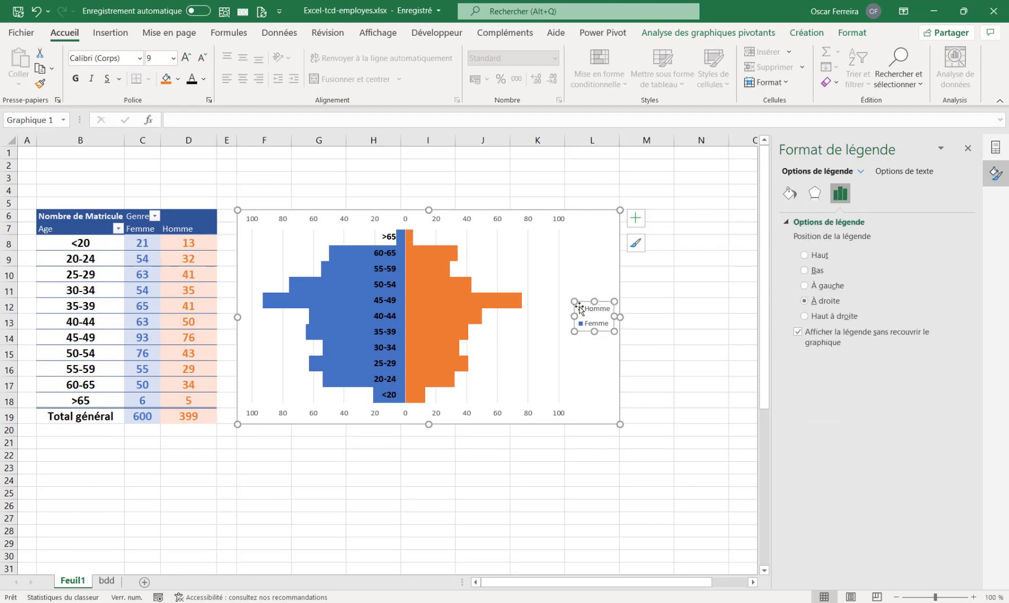
{"action": "key", "text": "Delete"}
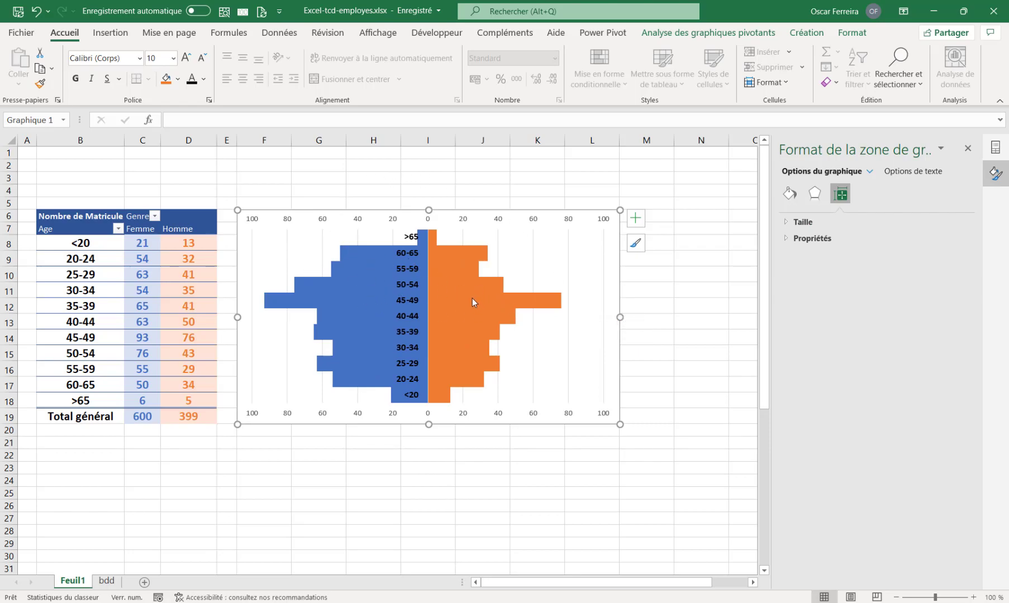
Step: Insert the solid standing man and woman icons from the Personnes icon category into the chart
{"action": "mouse_move", "coordinate": [458, 283]}
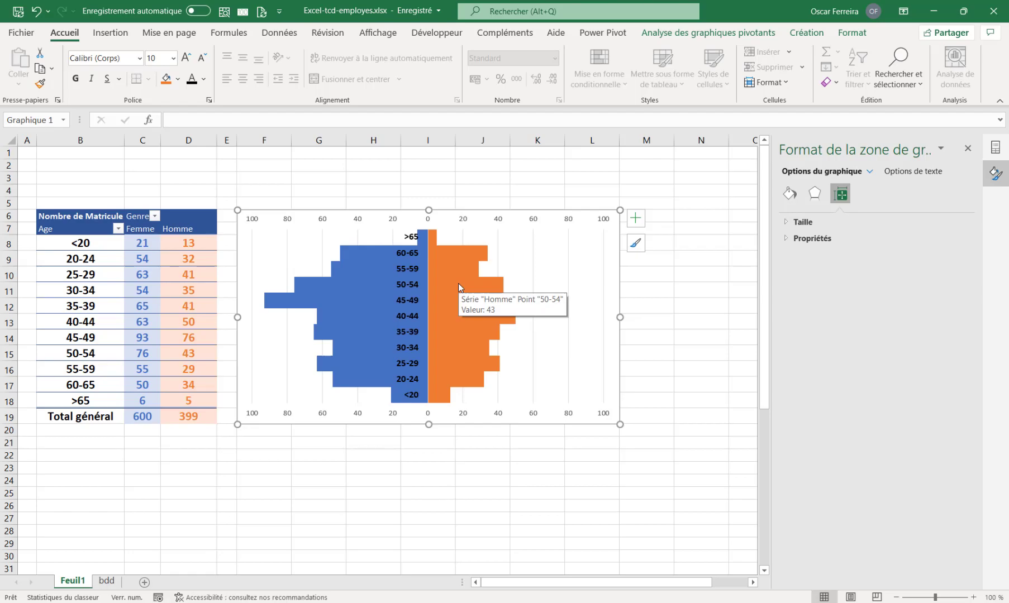
{"action": "left_click", "coordinate": [114, 34]}
{"action": "left_click", "coordinate": [253, 78]}
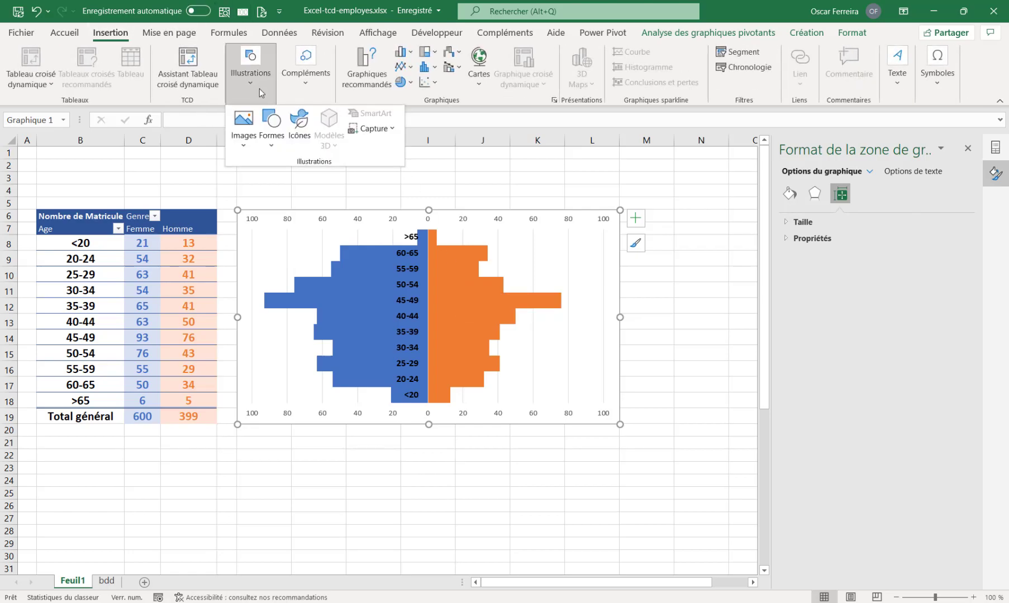
{"action": "left_click", "coordinate": [302, 128]}
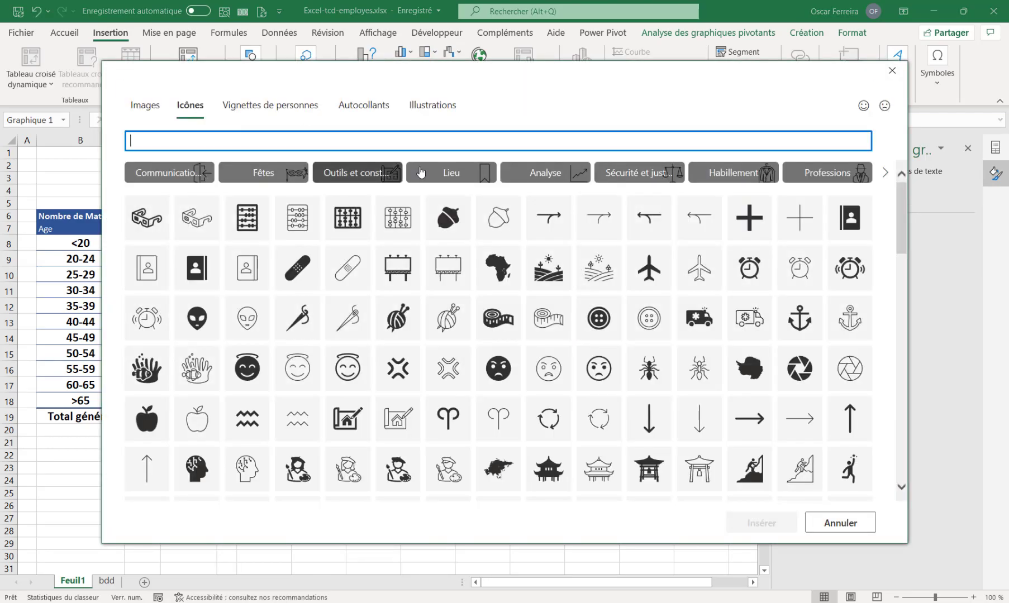
{"action": "left_click", "coordinate": [885, 172]}
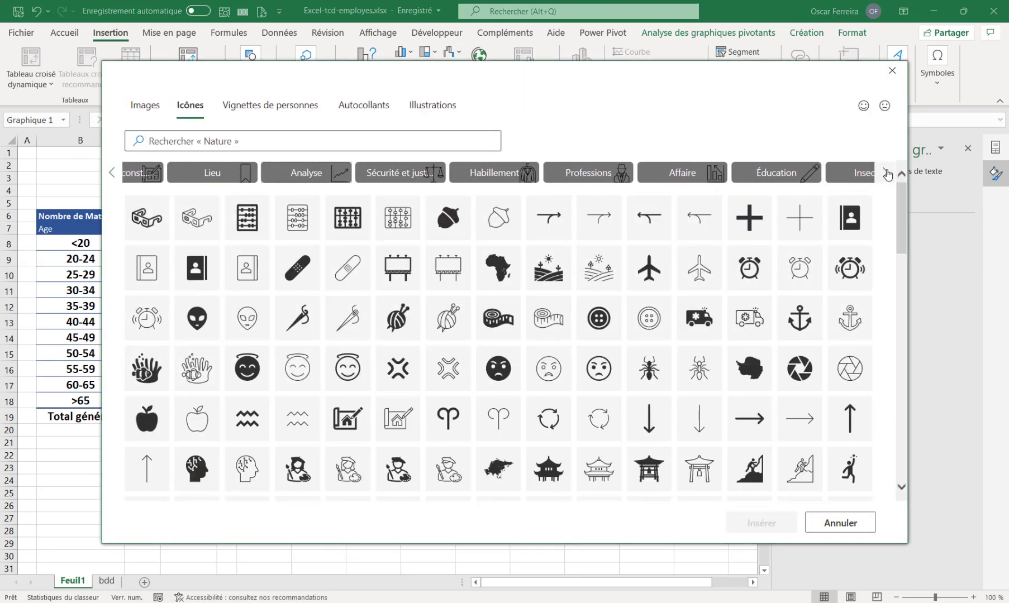
{"action": "left_click", "coordinate": [887, 173]}
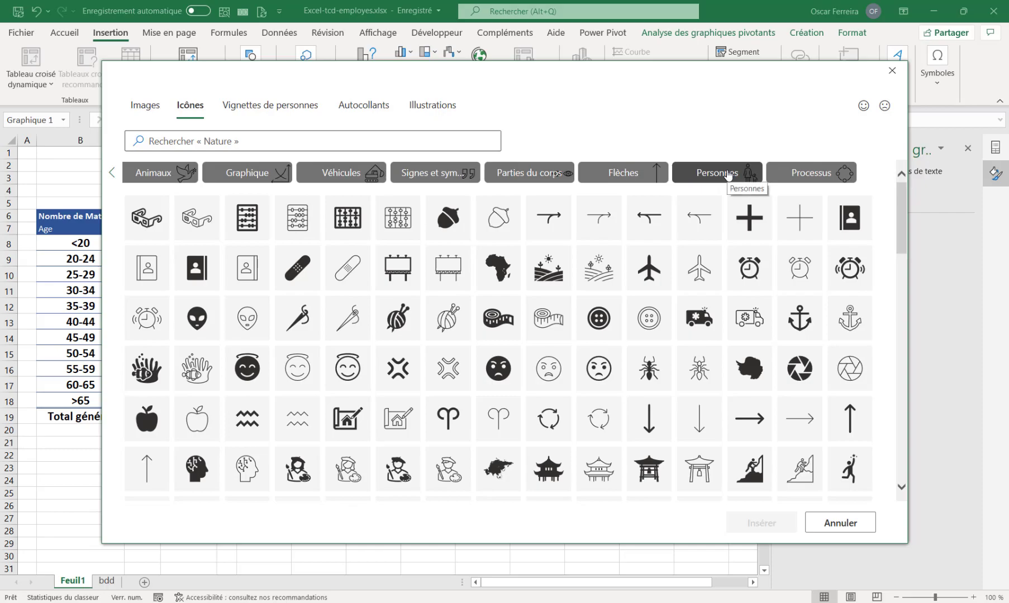
{"action": "left_click", "coordinate": [720, 172]}
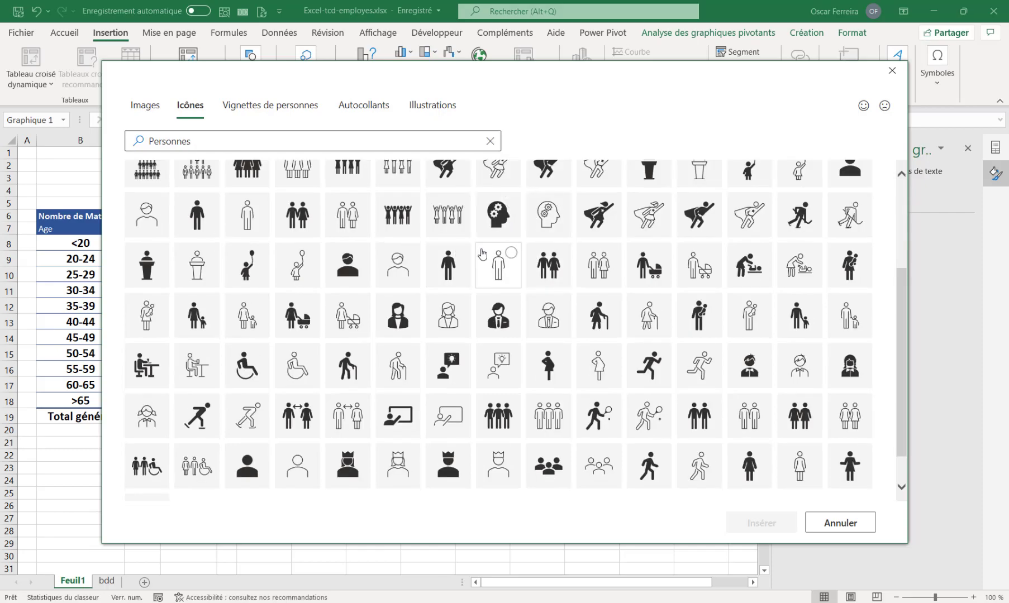
{"action": "left_click", "coordinate": [462, 254]}
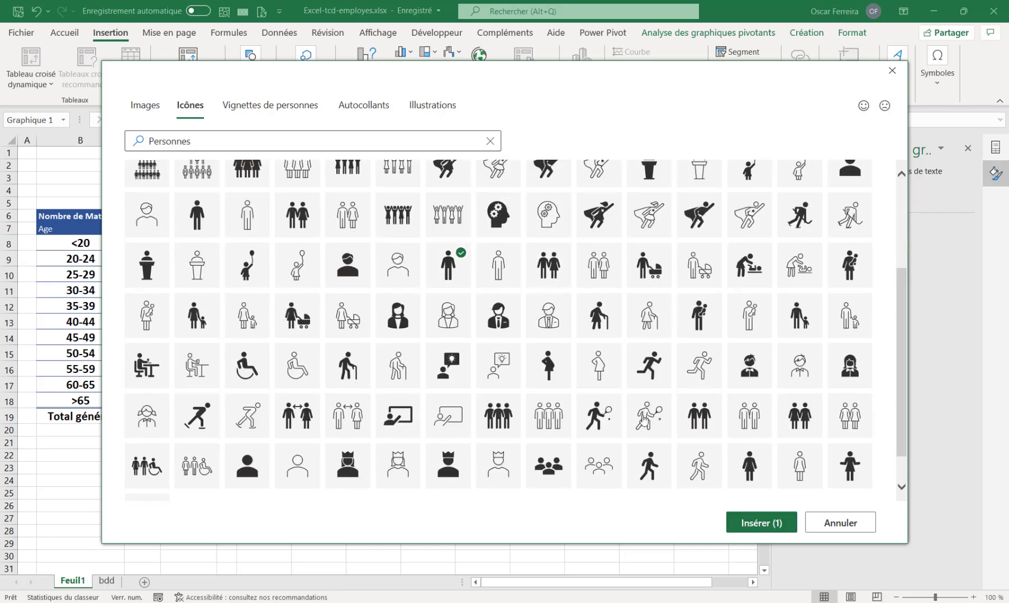
{"action": "left_click", "coordinate": [763, 453]}
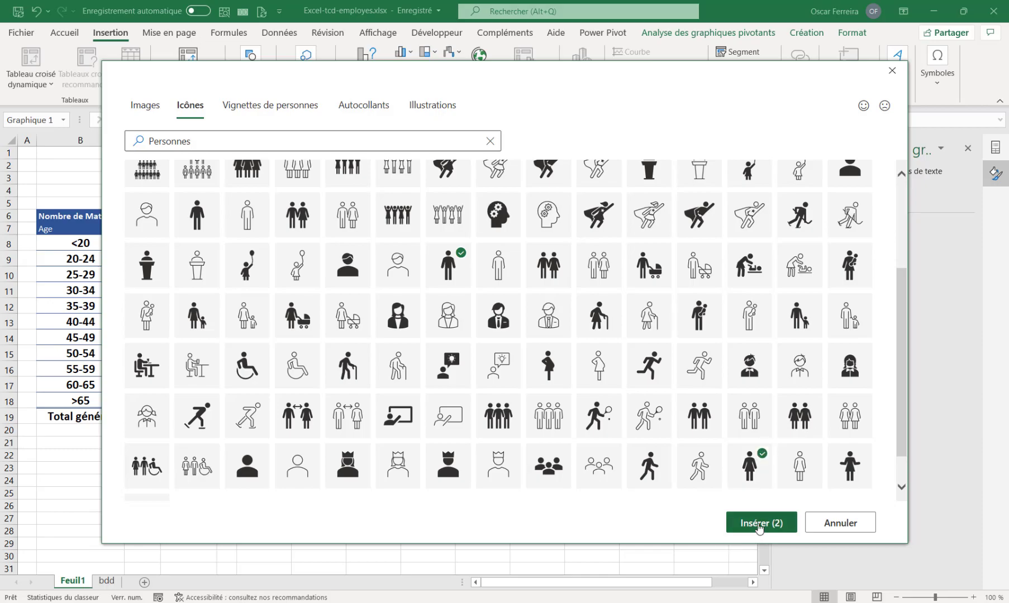
{"action": "left_click", "coordinate": [759, 524]}
Step: Place the man icon above the Homme bars and the woman icon above the Femme bars, and close the formatting pane
{"action": "left_click", "coordinate": [322, 178]}
{"action": "left_click", "coordinate": [284, 243]}
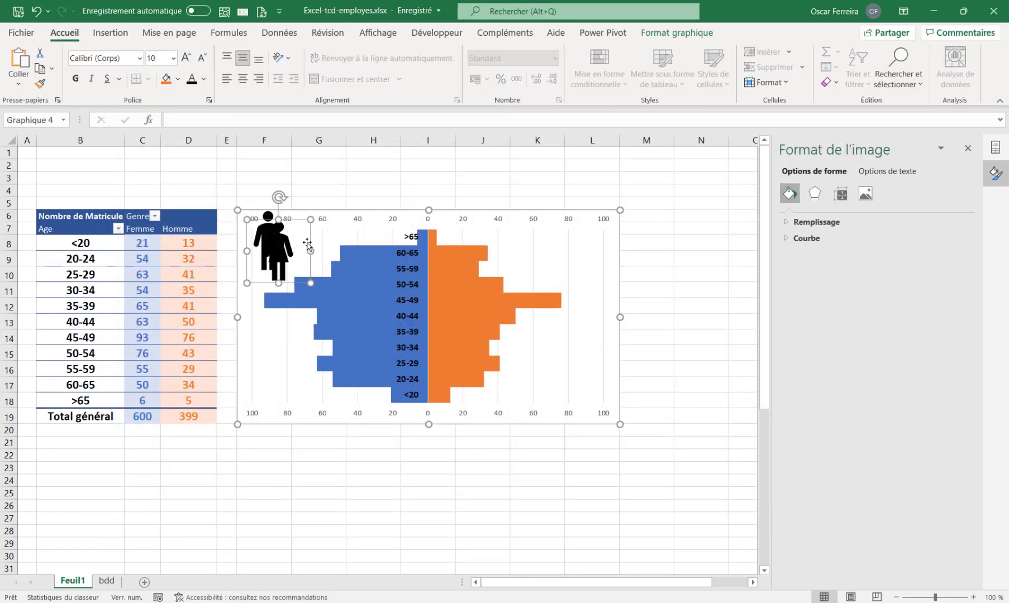
{"action": "left_click", "coordinate": [310, 243]}
{"action": "left_click", "coordinate": [290, 256]}
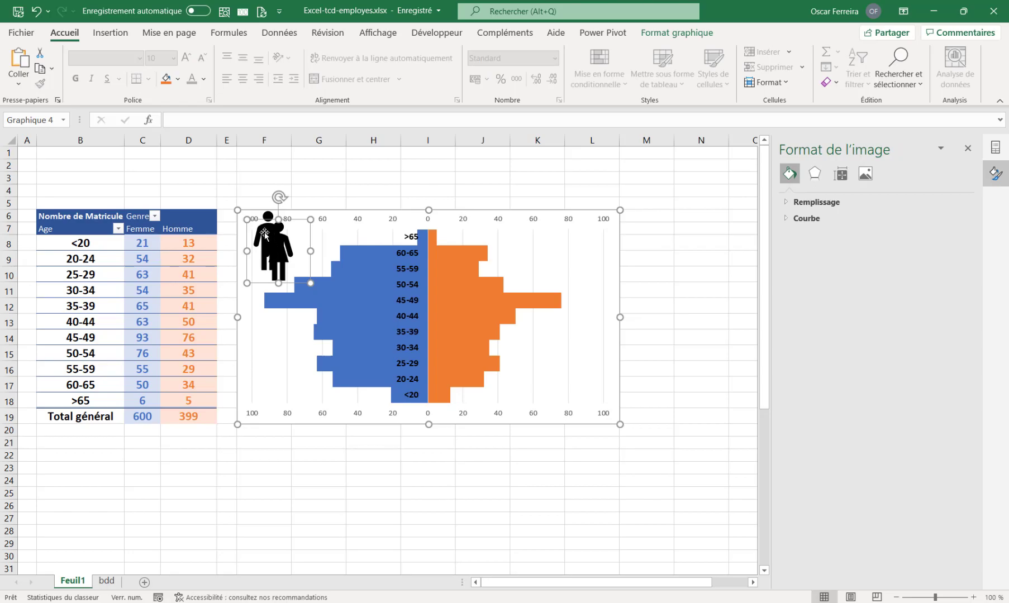
{"action": "left_click_drag", "start_coordinate": [265, 232], "coordinate": [567, 257]}
{"action": "left_click", "coordinate": [272, 237]}
{"action": "left_click", "coordinate": [968, 149]}
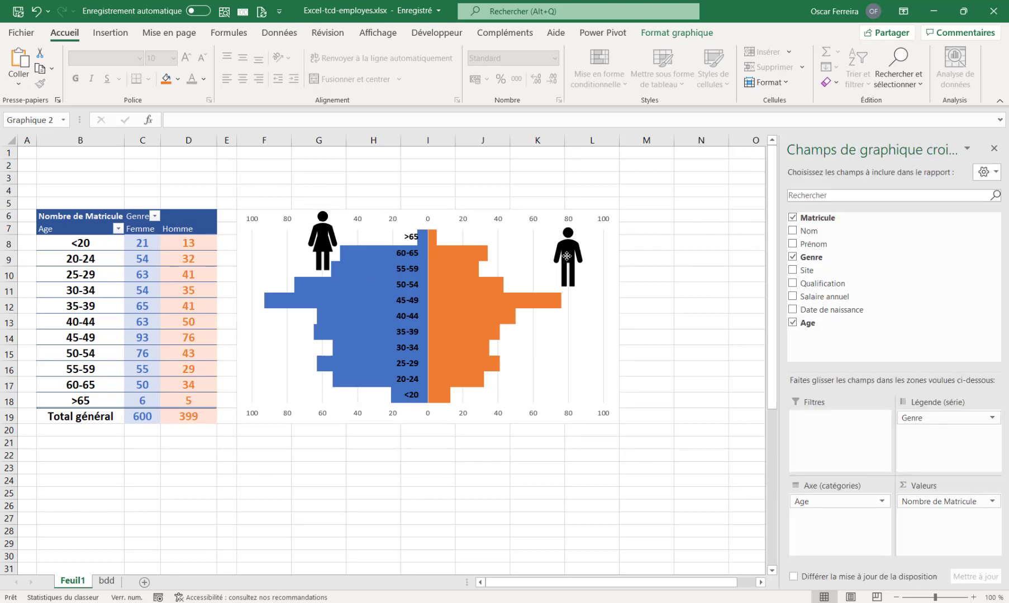
{"action": "left_click", "coordinate": [323, 236]}
{"action": "left_click_drag", "start_coordinate": [324, 237], "coordinate": [286, 252]}
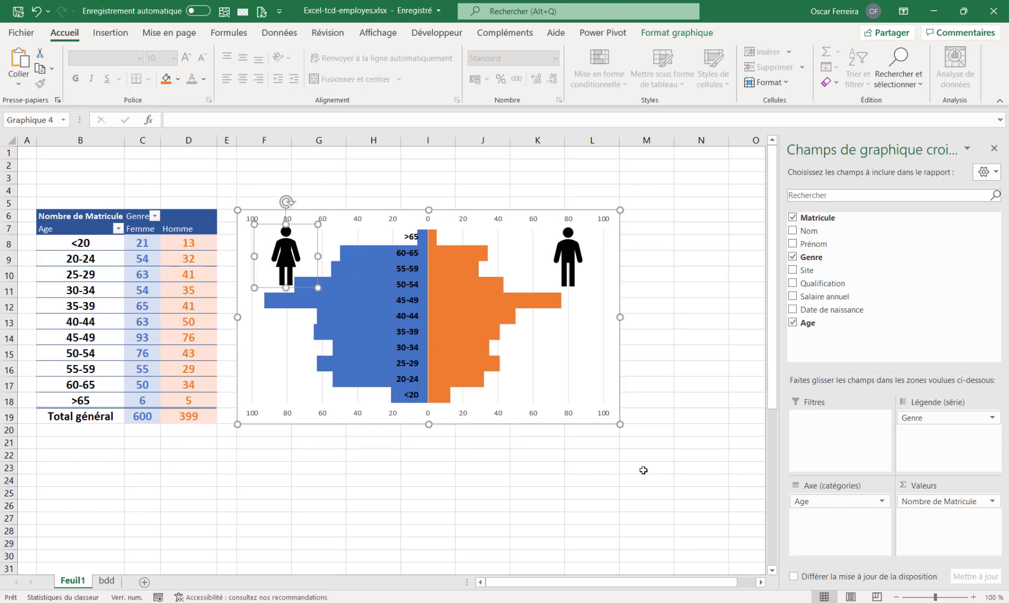
Step: Enlarge the chart to the end of column M and row 23, and close the pivot chart field list
{"action": "left_click", "coordinate": [429, 425]}
{"action": "left_click_drag", "start_coordinate": [429, 425], "coordinate": [426, 474]}
{"action": "left_click_drag", "start_coordinate": [624, 339], "coordinate": [674, 339]}
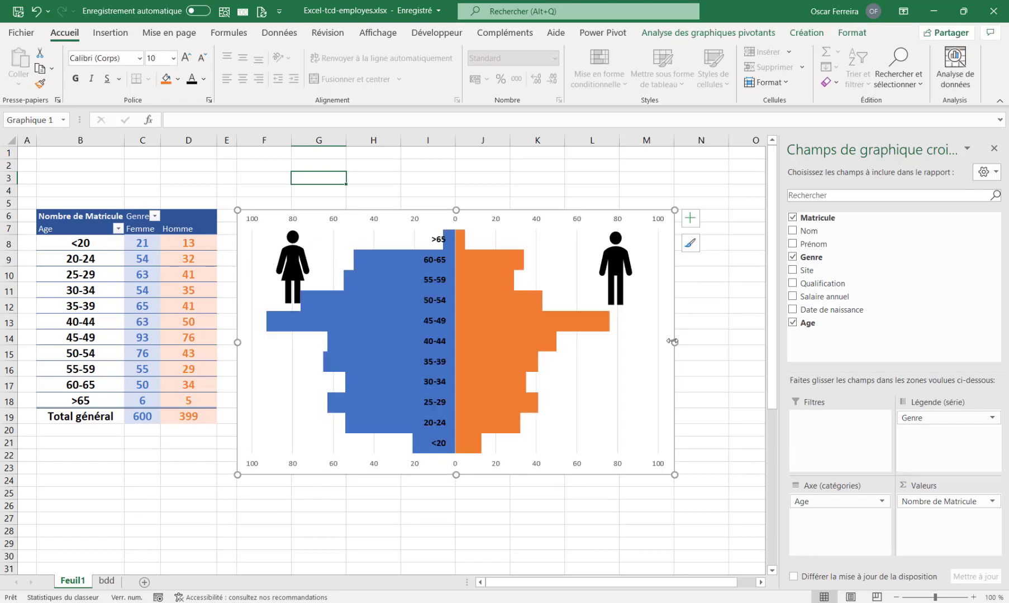
{"action": "left_click", "coordinate": [993, 149]}
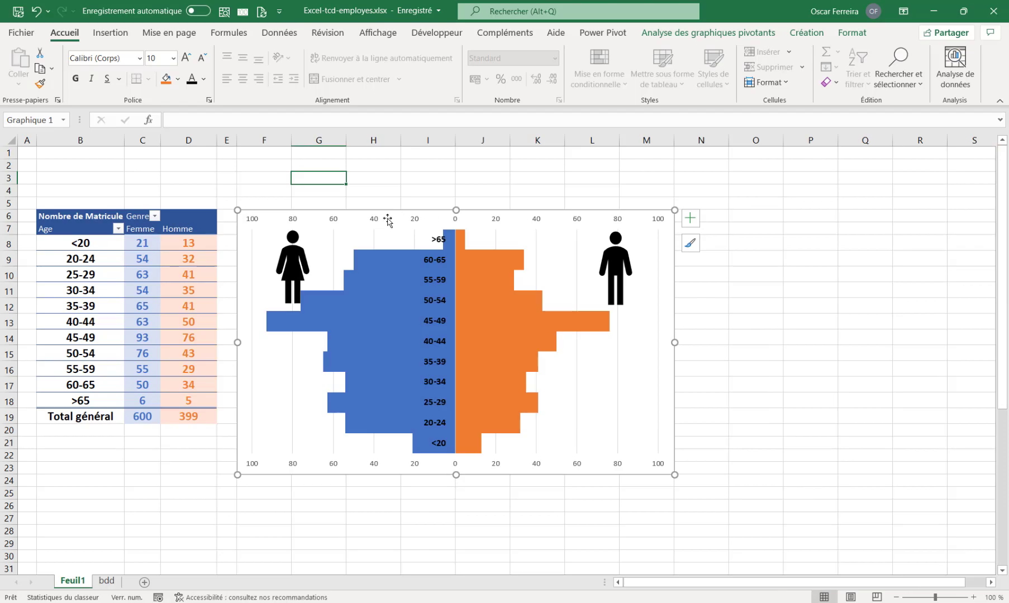
Step: Move the woman and man icons outward to the chart's upper corners, clear of the bars
{"action": "left_click", "coordinate": [295, 274]}
{"action": "left_click_drag", "start_coordinate": [293, 267], "coordinate": [273, 266]}
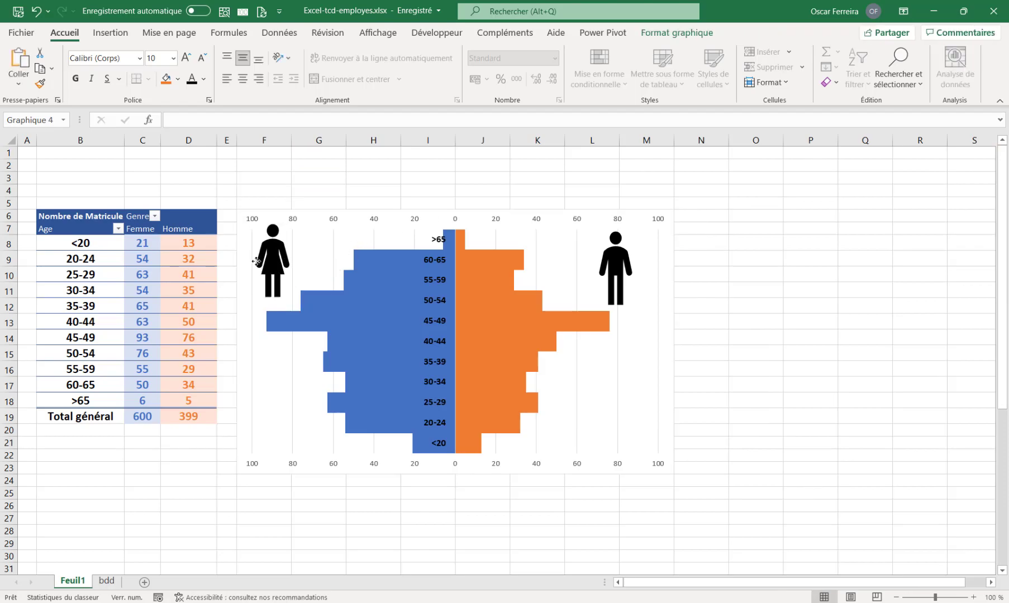
{"action": "left_click_drag", "start_coordinate": [615, 268], "coordinate": [636, 264]}
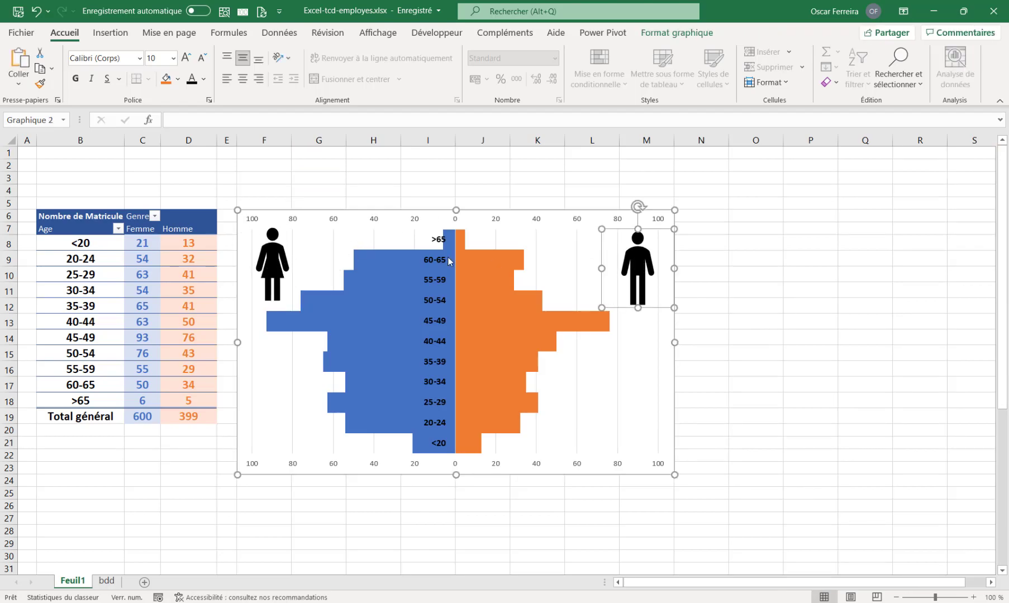
Step: Align the woman and man icons with each other along their top edges
{"action": "left_click", "coordinate": [273, 263]}
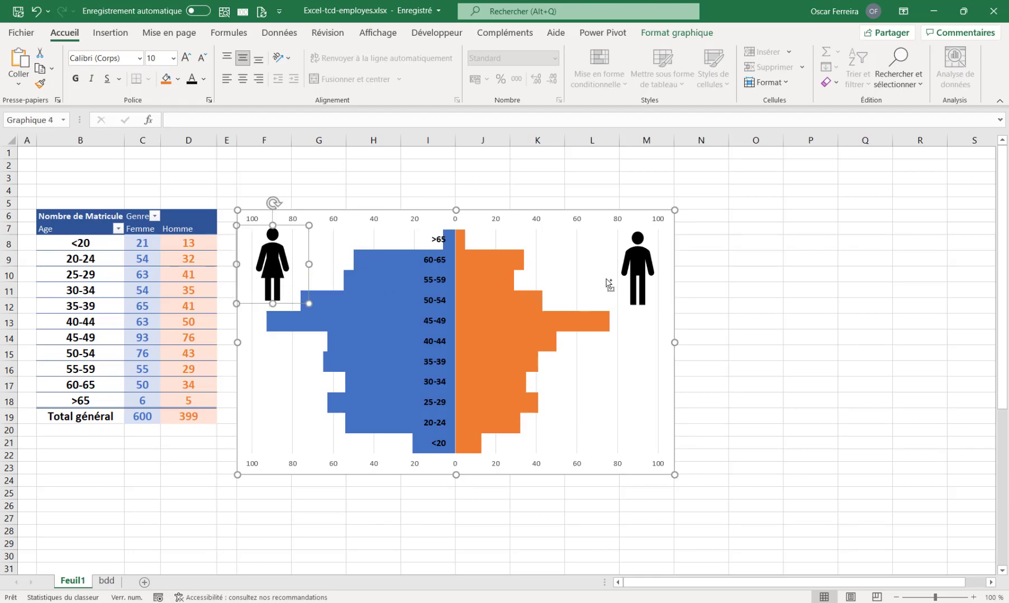
{"action": "left_click", "coordinate": [637, 262], "text": "ctrl"}
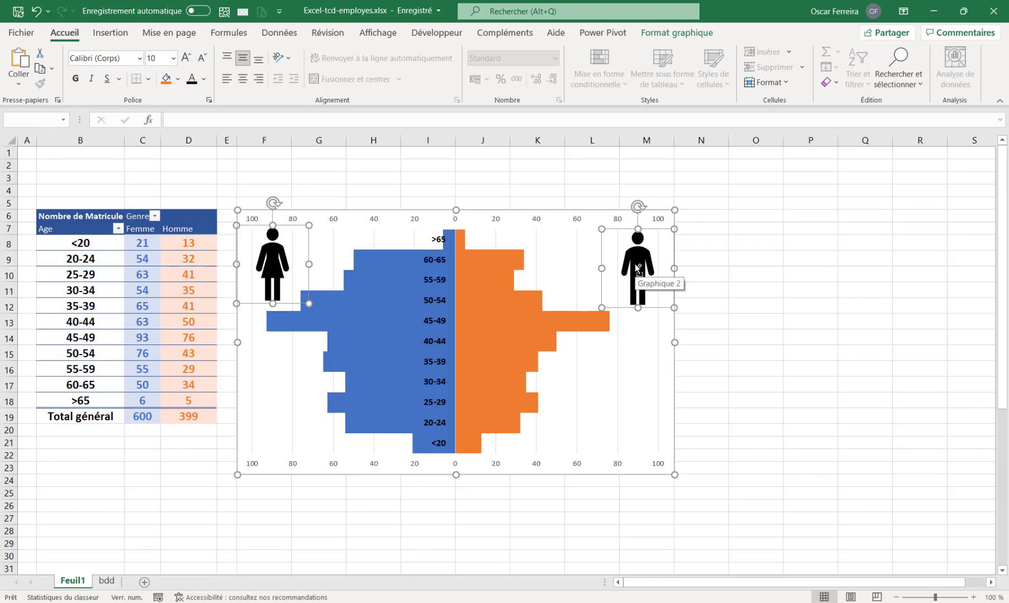
{"action": "left_click", "coordinate": [686, 35]}
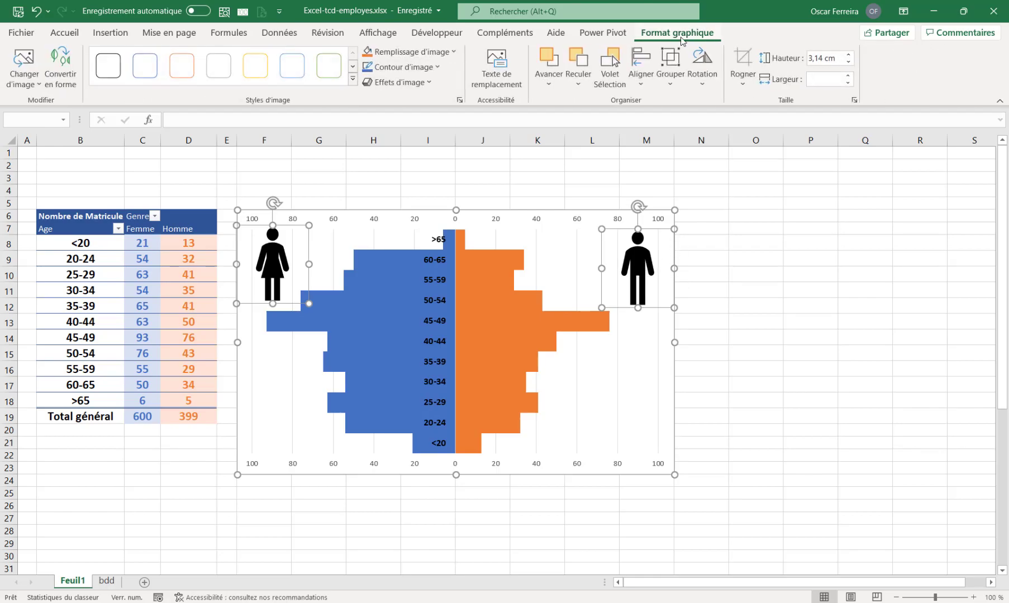
{"action": "left_click", "coordinate": [640, 84]}
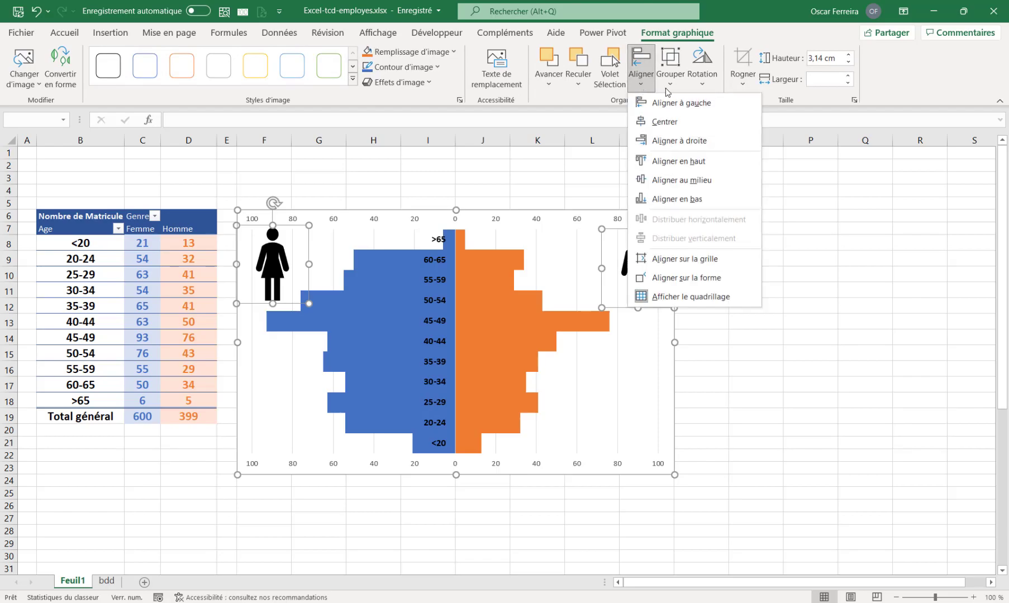
{"action": "left_click", "coordinate": [665, 162]}
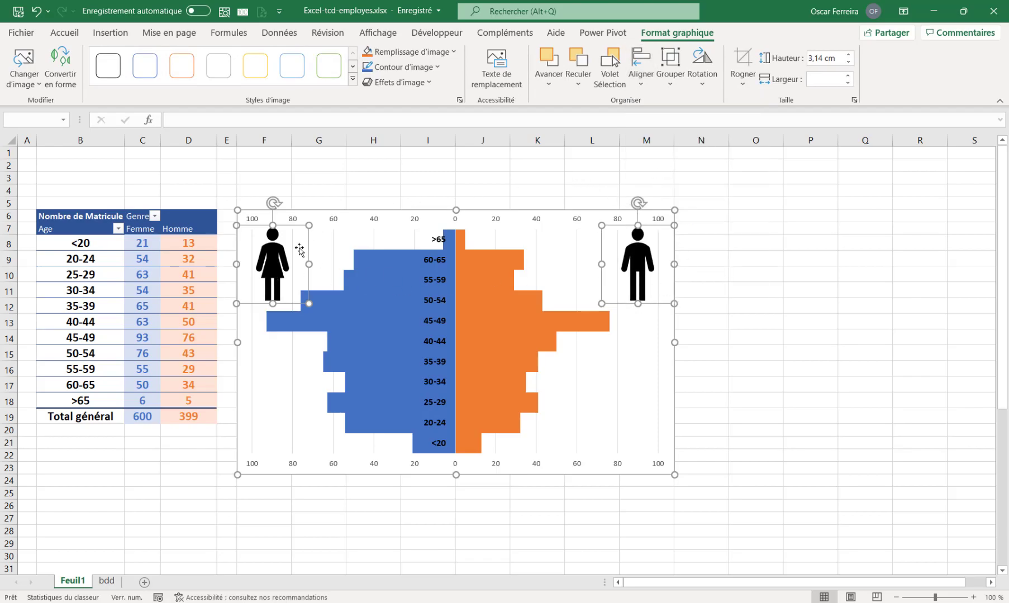
{"action": "key", "text": "Escape"}
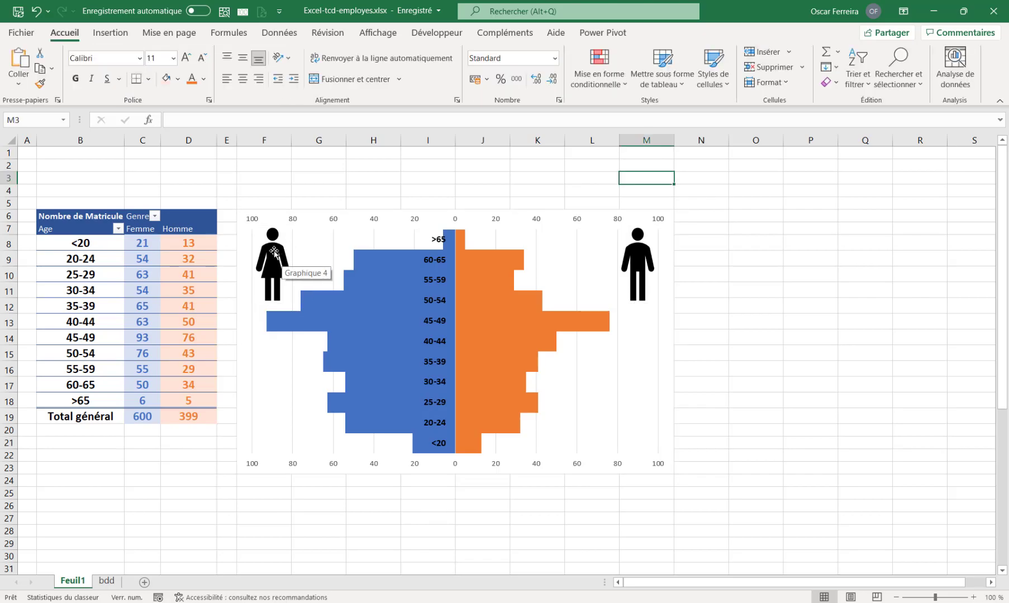
Step: Fill the woman icon with the blue theme colour matching the Femme bars
{"action": "left_click", "coordinate": [273, 251]}
{"action": "right_click", "coordinate": [274, 249]}
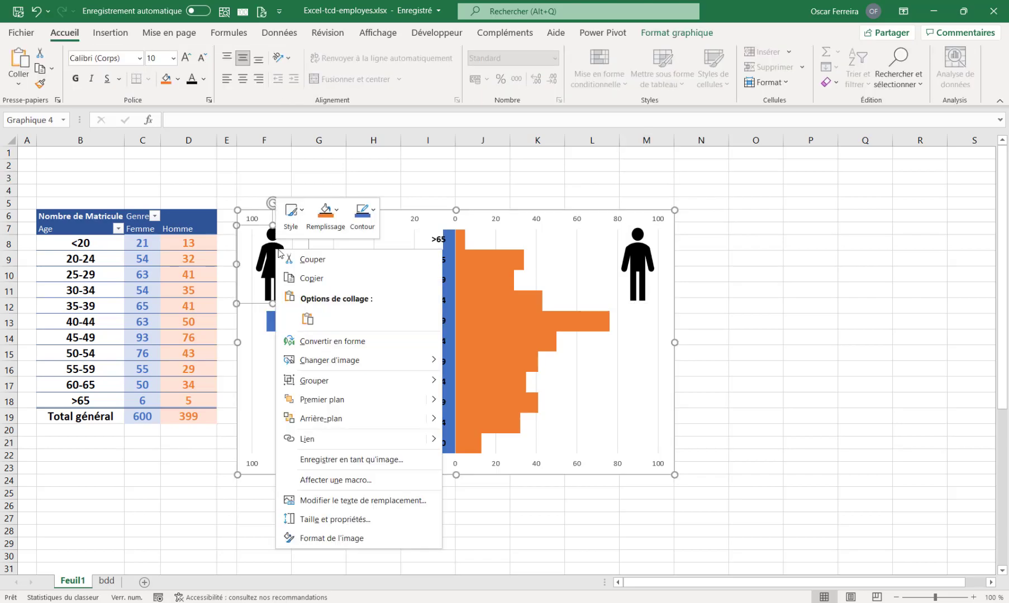
{"action": "left_click", "coordinate": [336, 212]}
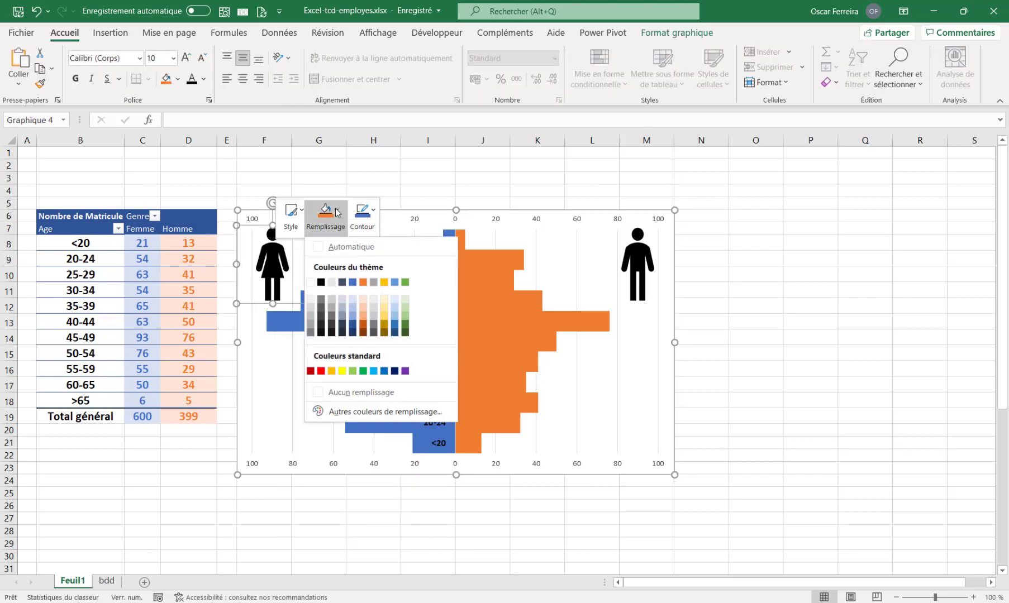
{"action": "left_click", "coordinate": [352, 282]}
Step: Fill the man icon with the orange theme colour matching the Homme bars, and deselect the chart
{"action": "left_click", "coordinate": [634, 258]}
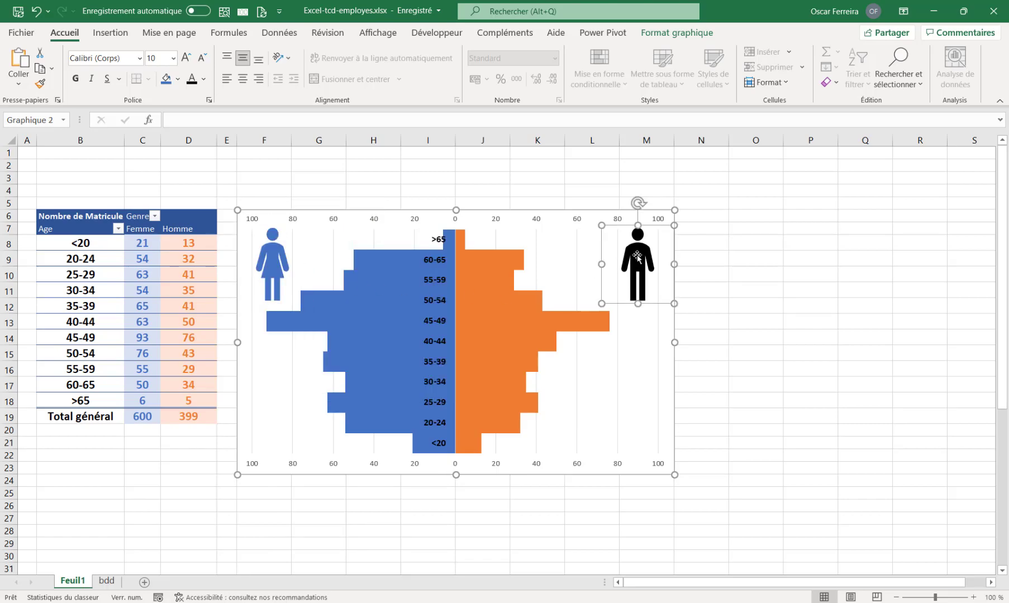
{"action": "right_click", "coordinate": [637, 256]}
{"action": "left_click", "coordinate": [688, 219]}
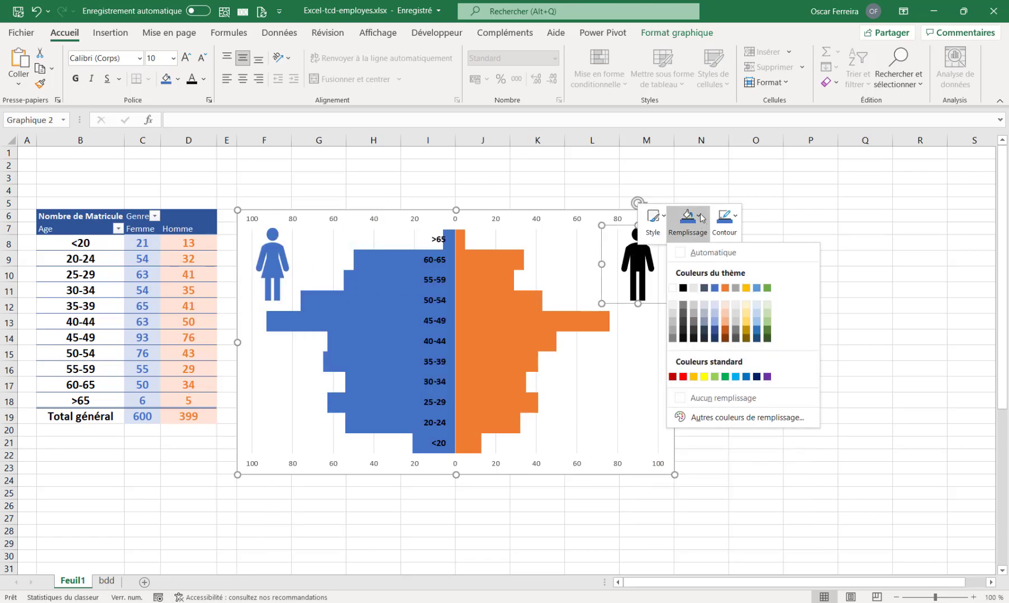
{"action": "left_click", "coordinate": [725, 288]}
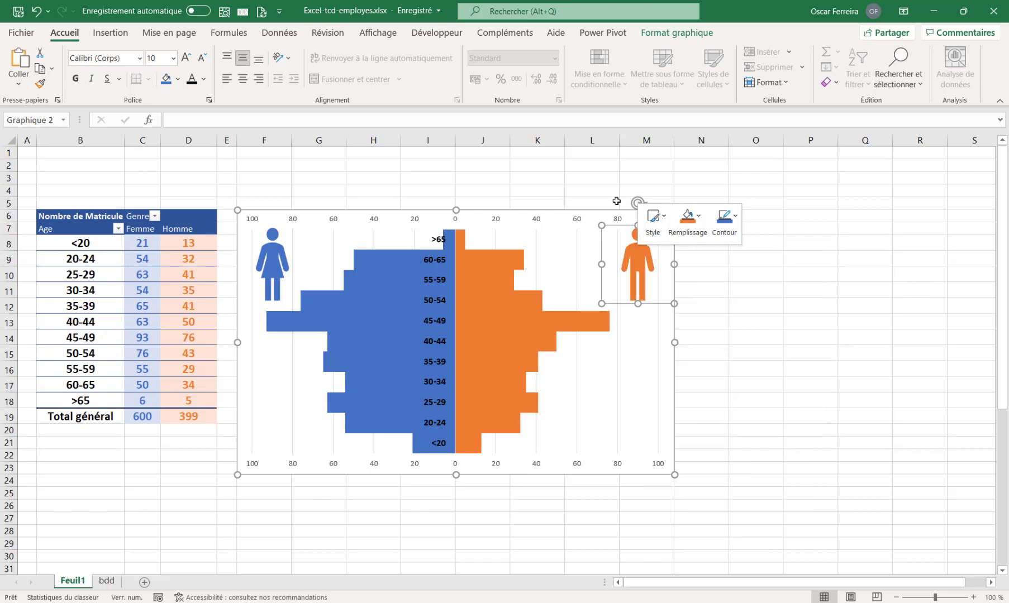
{"action": "left_click", "coordinate": [537, 177]}
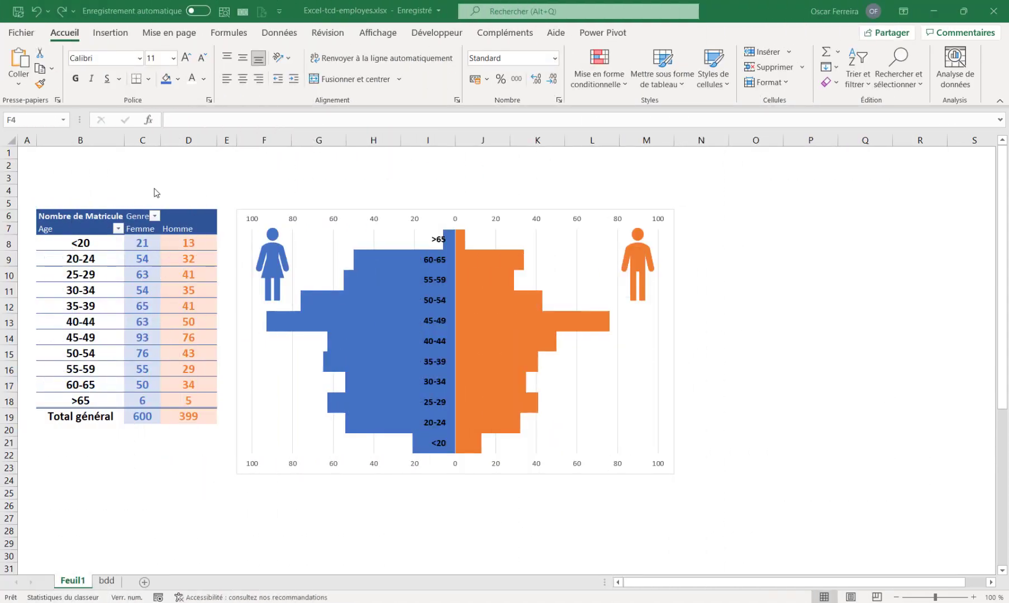
Step: Widen columns C and D equally and increase the height of rows 8 to 19
{"action": "left_click_drag", "start_coordinate": [135, 135], "coordinate": [194, 146]}
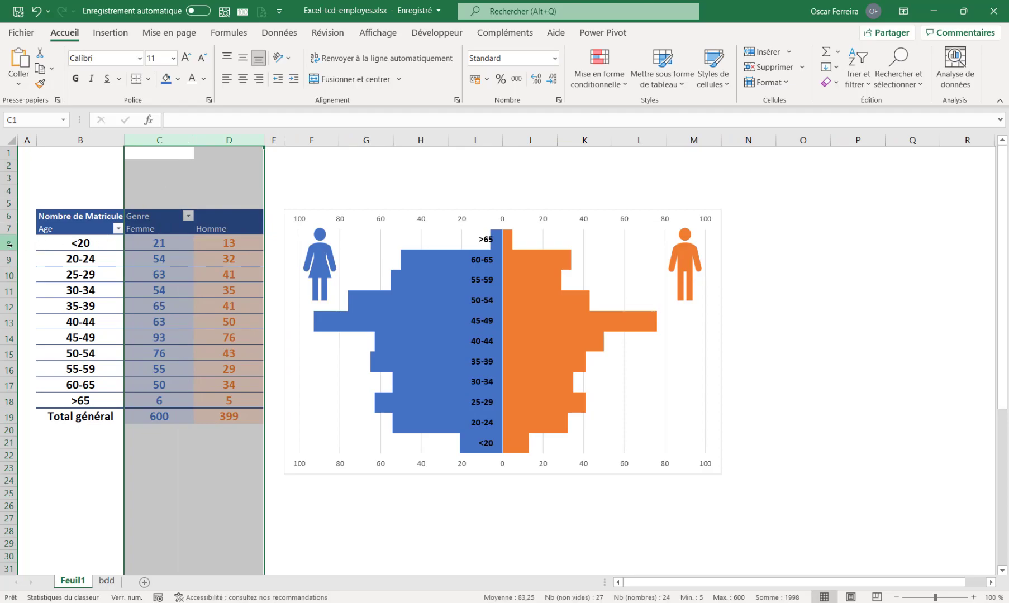
{"action": "left_click", "coordinate": [80, 353]}
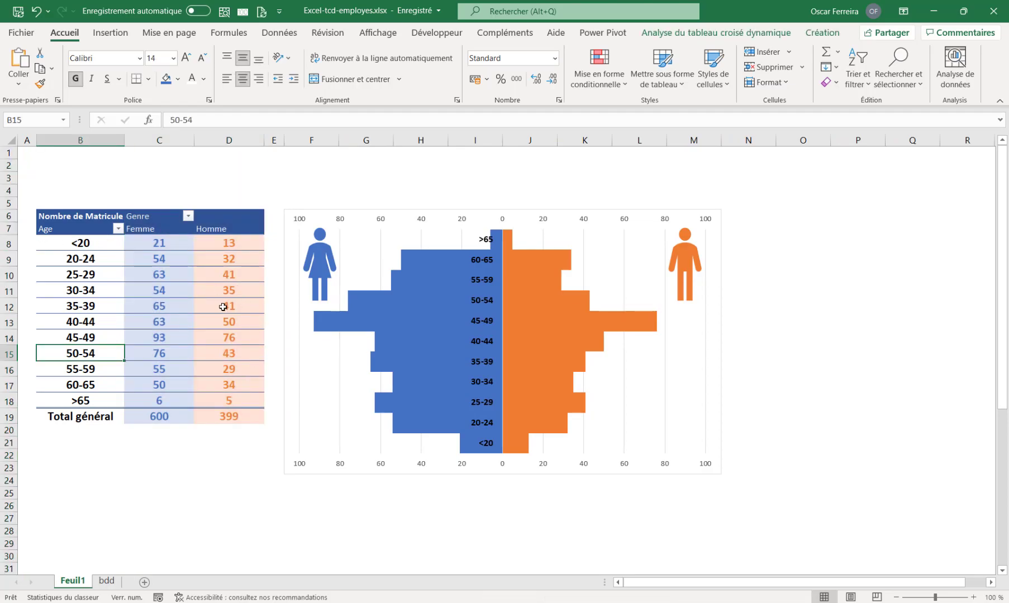
{"action": "left_click_drag", "start_coordinate": [9, 244], "coordinate": [9, 417]}
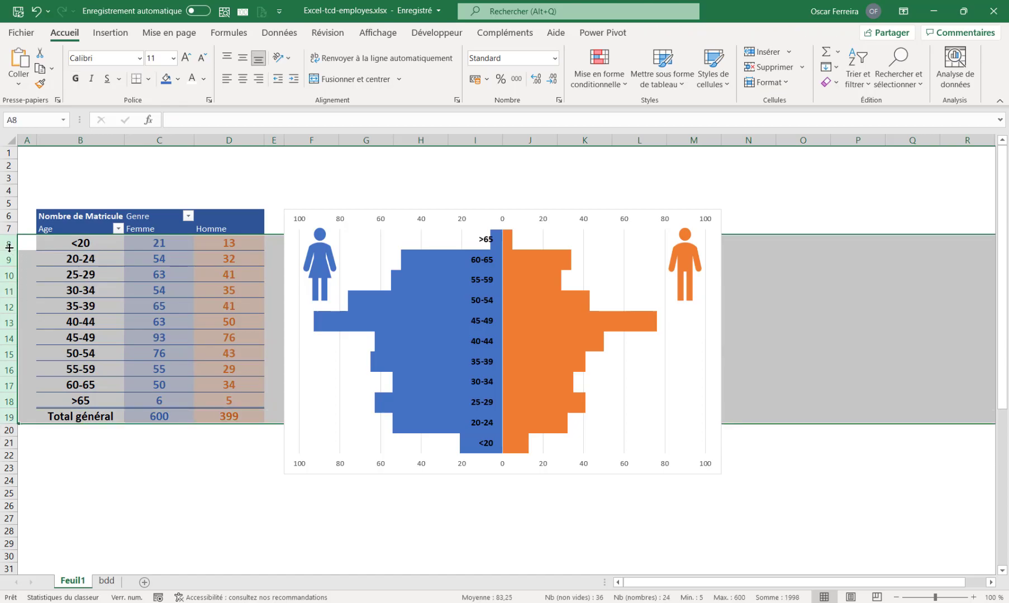
{"action": "left_click_drag", "start_coordinate": [8, 252], "coordinate": [9, 256]}
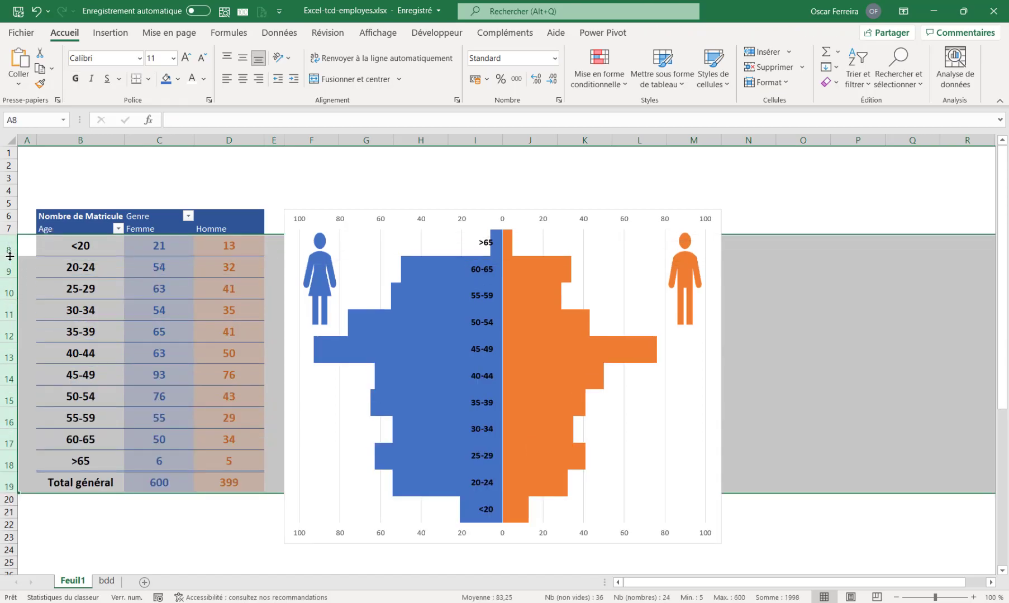
{"action": "left_click", "coordinate": [25, 251]}
Step: Enter the title "Nombre de salariés par tranches d'âges et par genres" in B3, and merge and centre it across B3:M3
{"action": "left_click", "coordinate": [82, 179]}
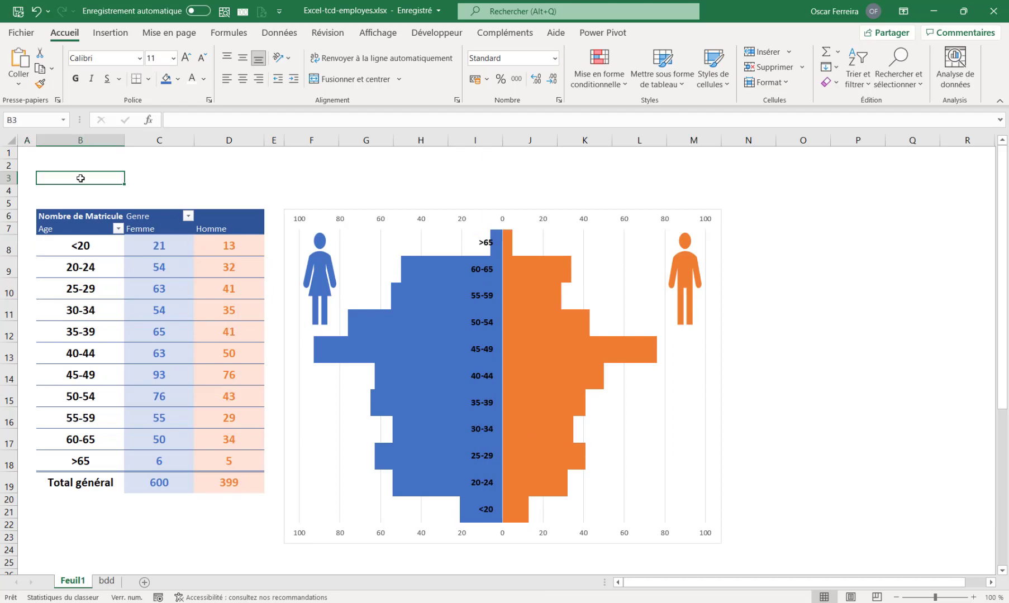
{"action": "type", "text": "Nombre"}
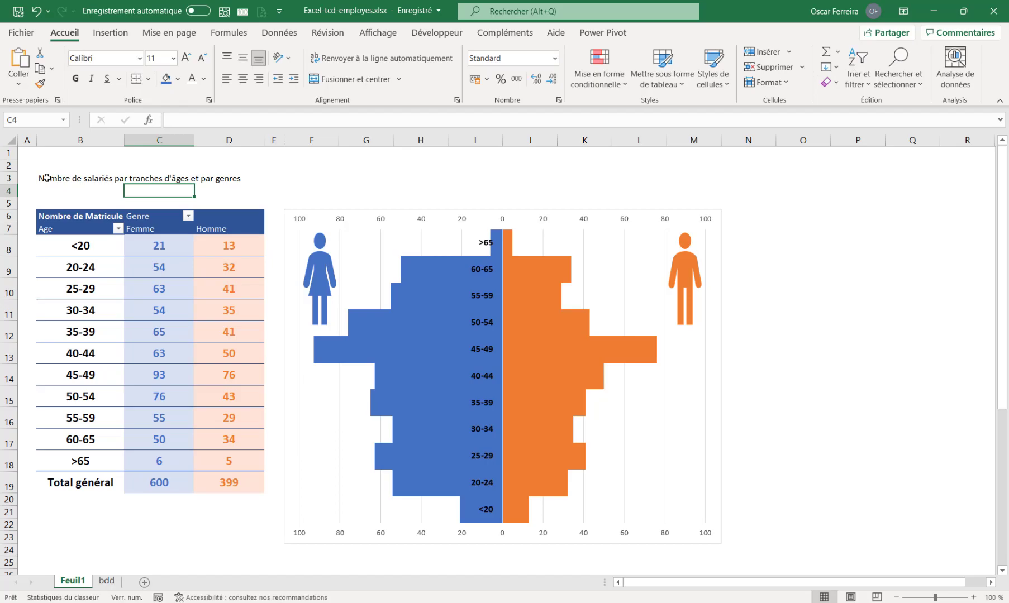
{"action": "left_click_drag", "start_coordinate": [47, 177], "coordinate": [680, 182]}
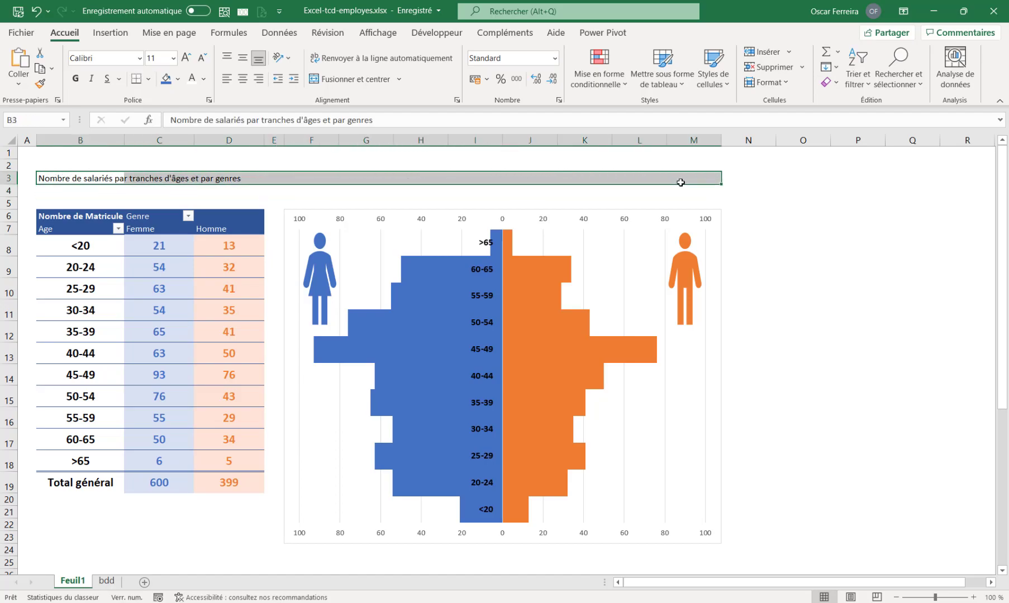
{"action": "left_click", "coordinate": [349, 79]}
Step: Make the sheet title bold and enlarge its font to size 24
{"action": "left_click", "coordinate": [75, 79]}
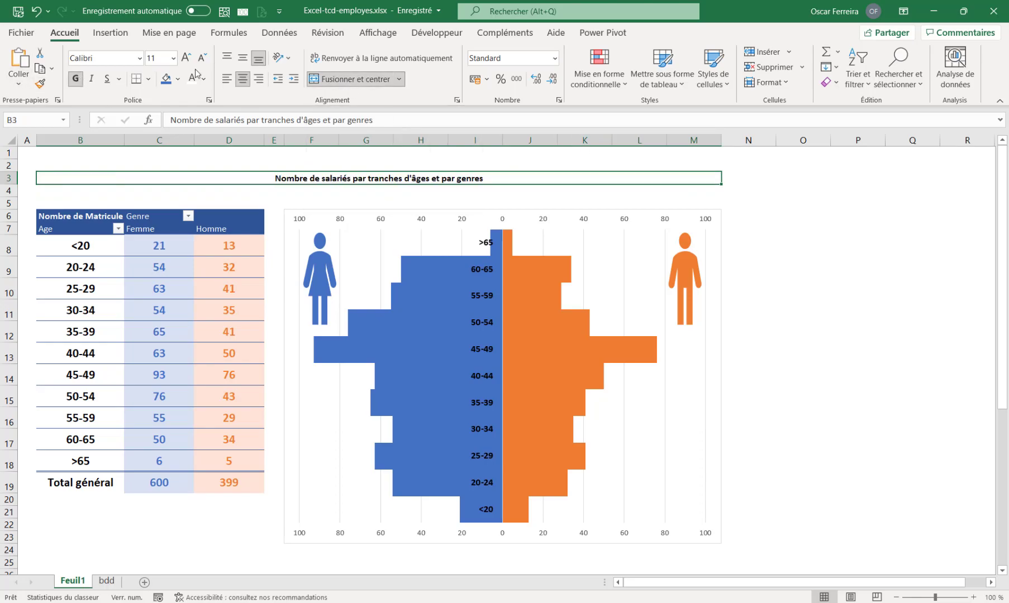
{"action": "left_click", "coordinate": [186, 58]}
{"action": "left_click", "coordinate": [188, 58]}
{"action": "left_click", "coordinate": [187, 57]}
{"action": "left_click", "coordinate": [187, 58]}
{"action": "left_click", "coordinate": [187, 58]}
{"action": "left_click", "coordinate": [188, 57]}
{"action": "left_click", "coordinate": [188, 57]}
Step: Fill the title band with the blue theme colour and set its text to white
{"action": "left_click", "coordinate": [178, 79]}
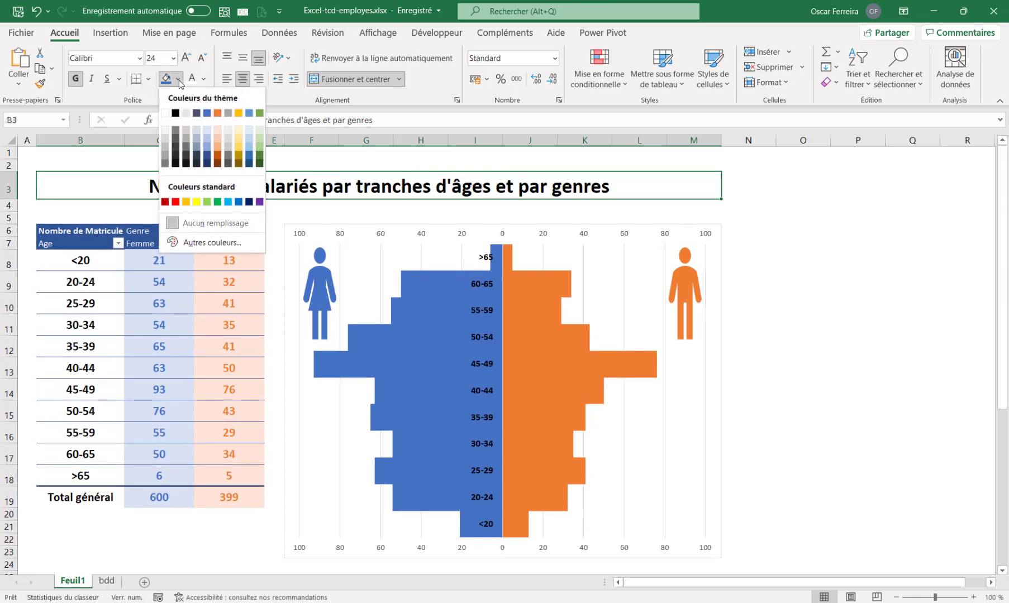
{"action": "left_click", "coordinate": [206, 116]}
{"action": "left_click", "coordinate": [191, 78]}
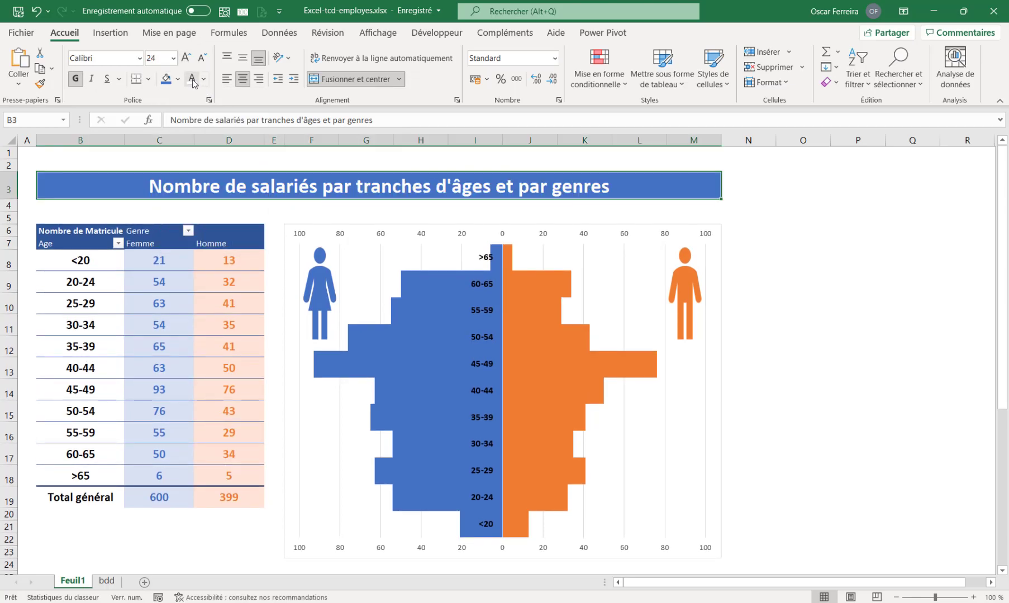